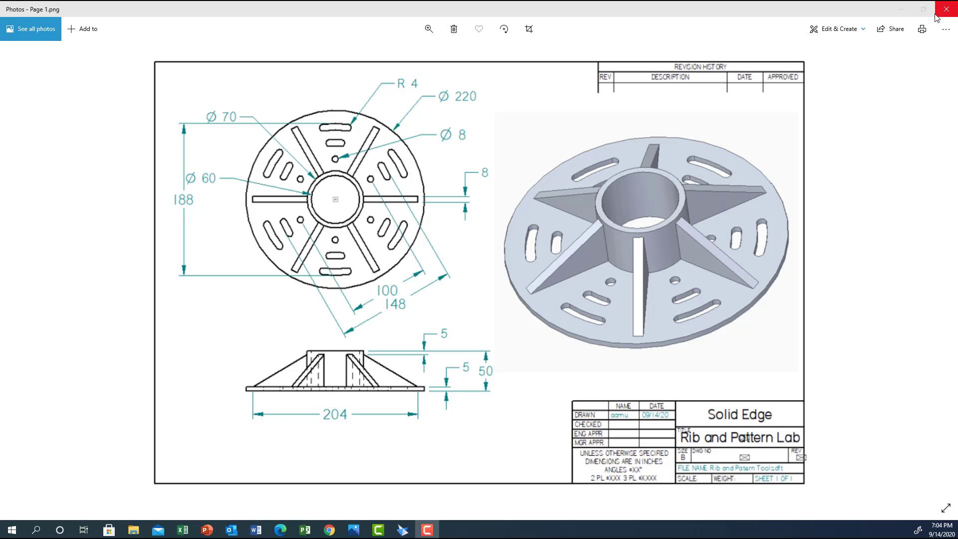
# Switch to Solid Edge and sketch a 220 mm diameter circle centred on the origin in the top plane
pyautogui.click(902, 11)
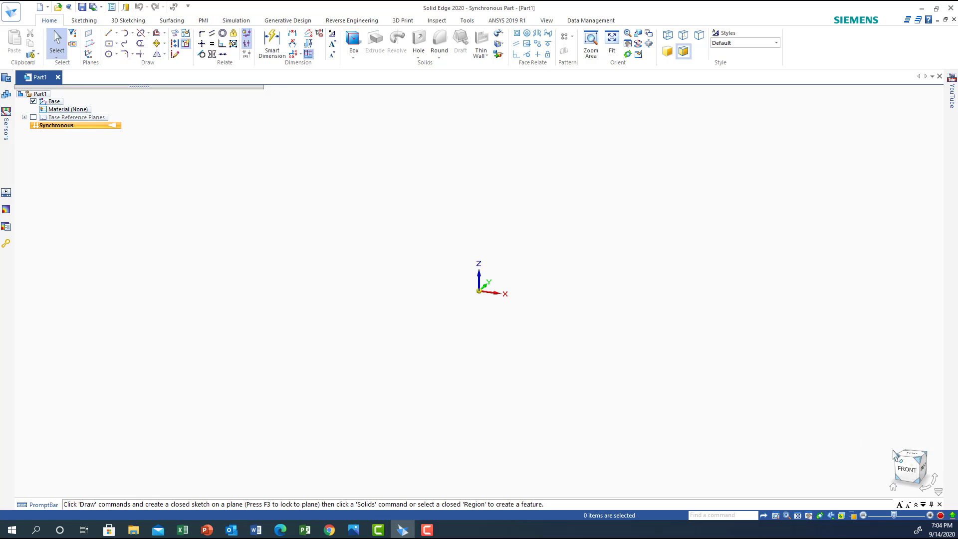
pyautogui.click(914, 456)
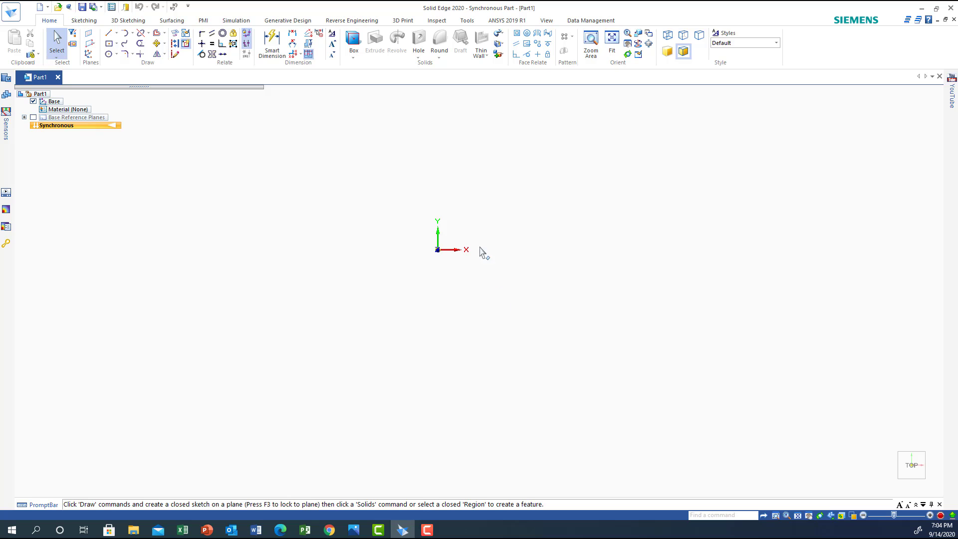
pyautogui.click(116, 54)
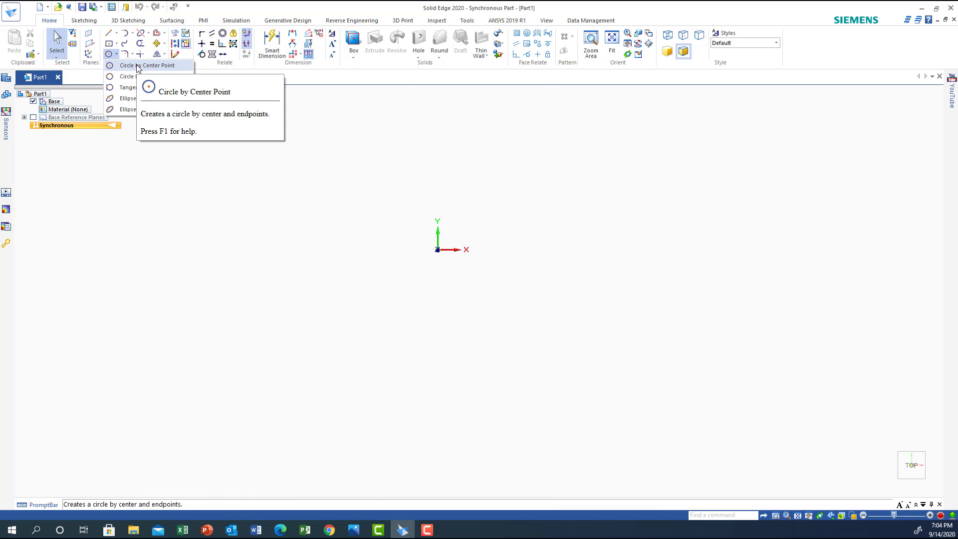
pyautogui.click(138, 65)
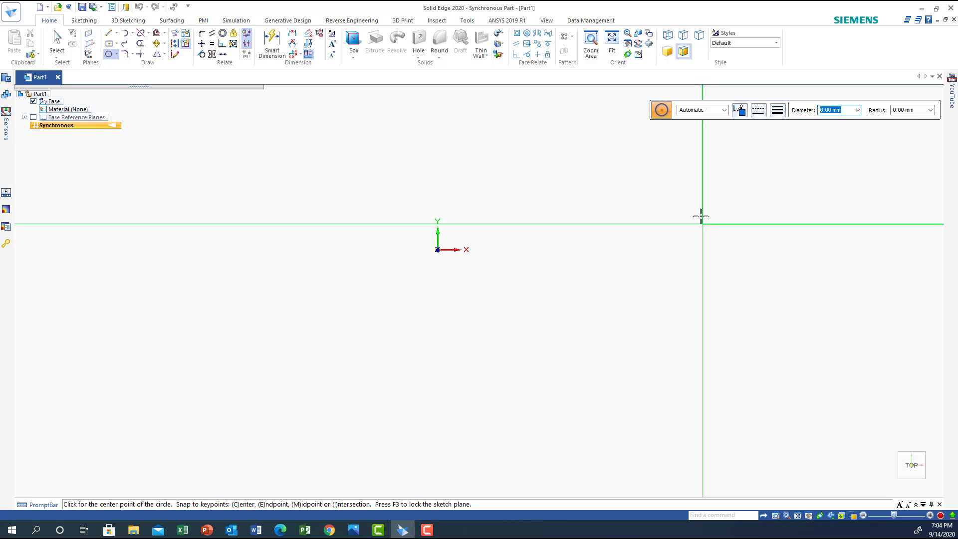
pyautogui.write('220')
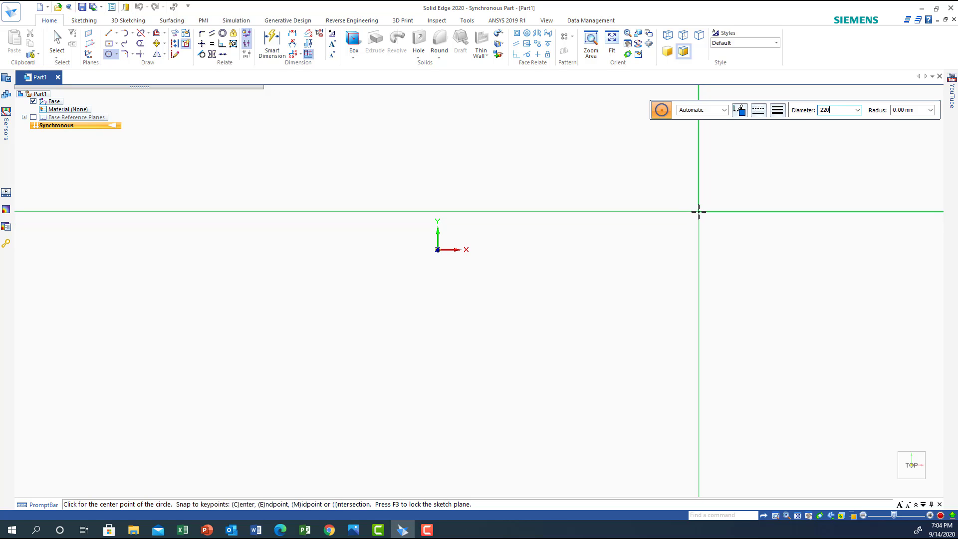
pyautogui.press('Return')
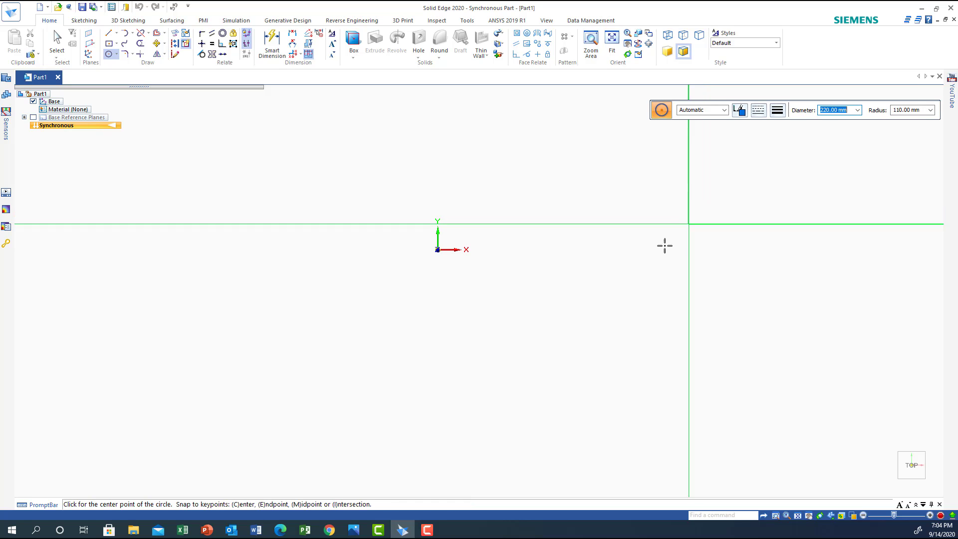
pyautogui.click(438, 250)
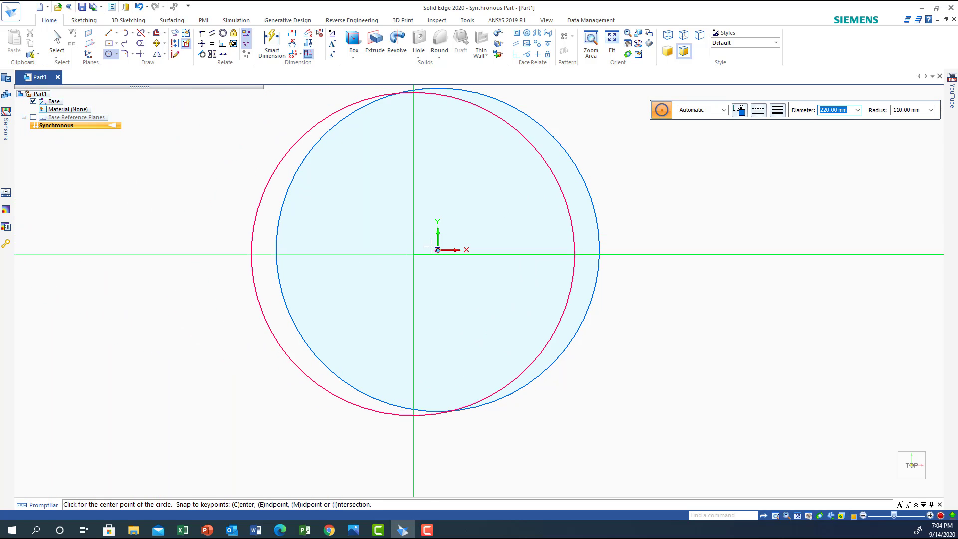
# Hide the base coordinate system and draw two circles of 70 mm and 60 mm diameter concentric with the large circle
pyautogui.click(33, 101)
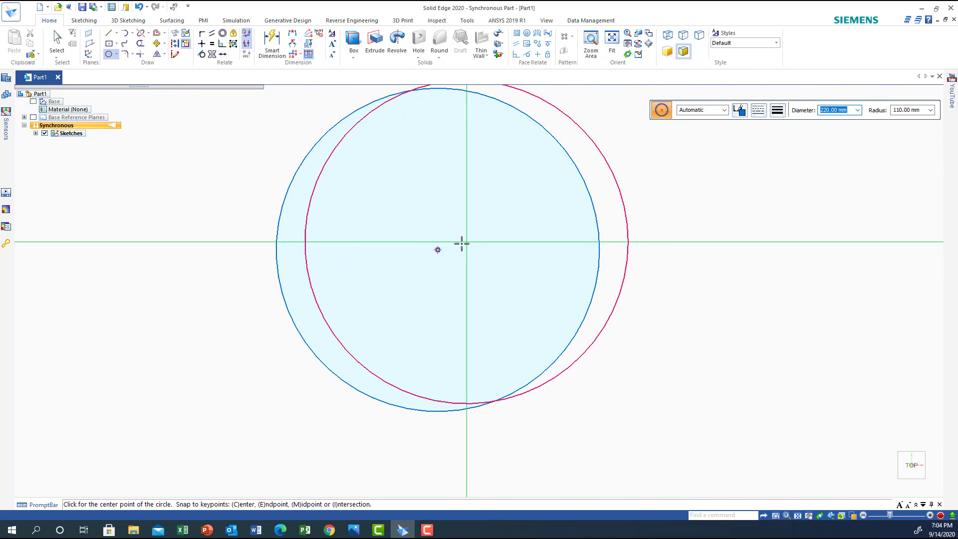
pyautogui.write('70')
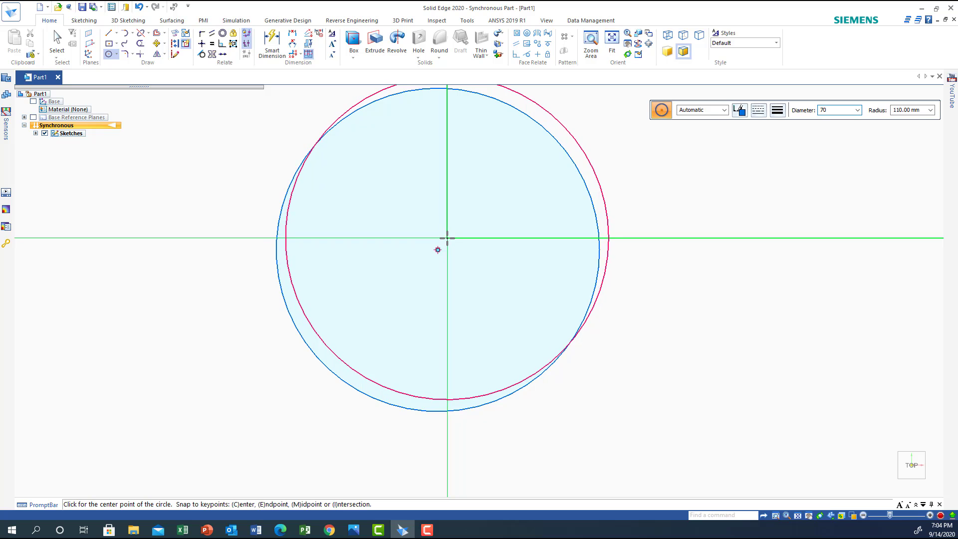
pyautogui.press('Return')
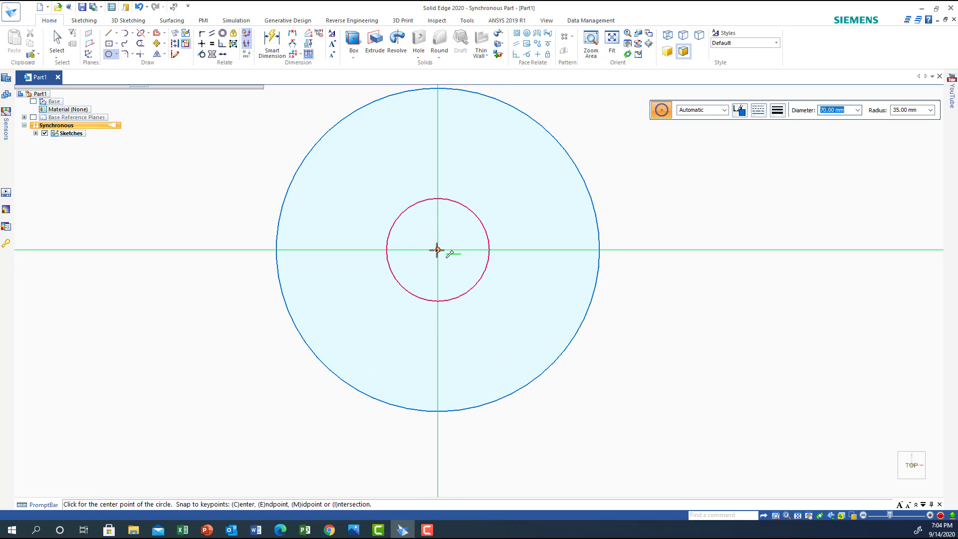
pyautogui.click(437, 250)
pyautogui.write('60')
pyautogui.press('Return')
pyautogui.click(438, 249)
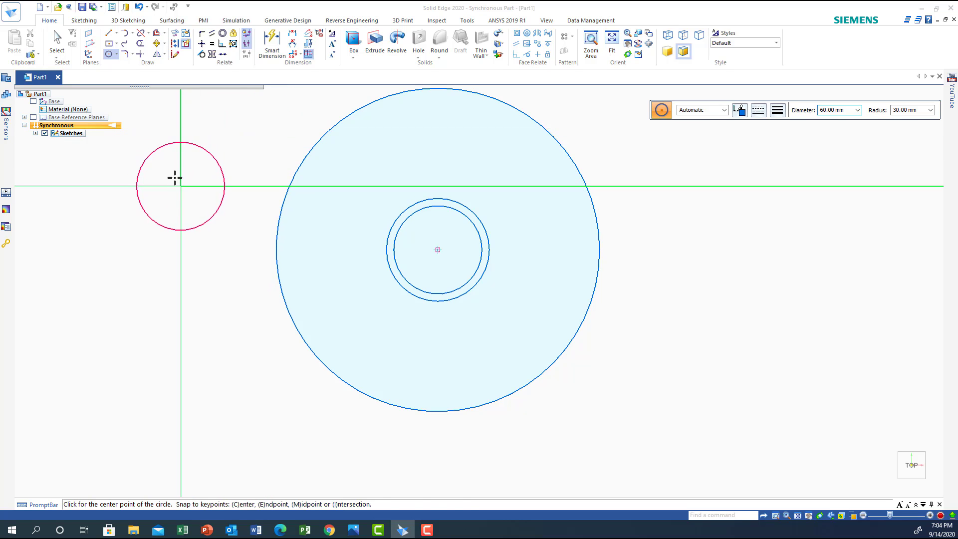
pyautogui.rightClick(175, 178)
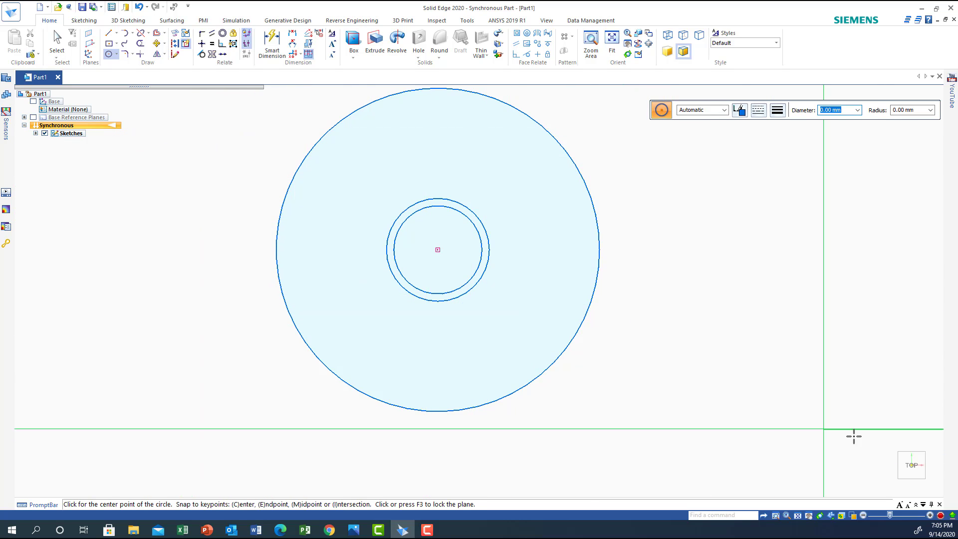
# Extrude the ring face between the 60 mm and 70 mm circles upward by 50 mm, using Face selection
pyautogui.click(899, 479)
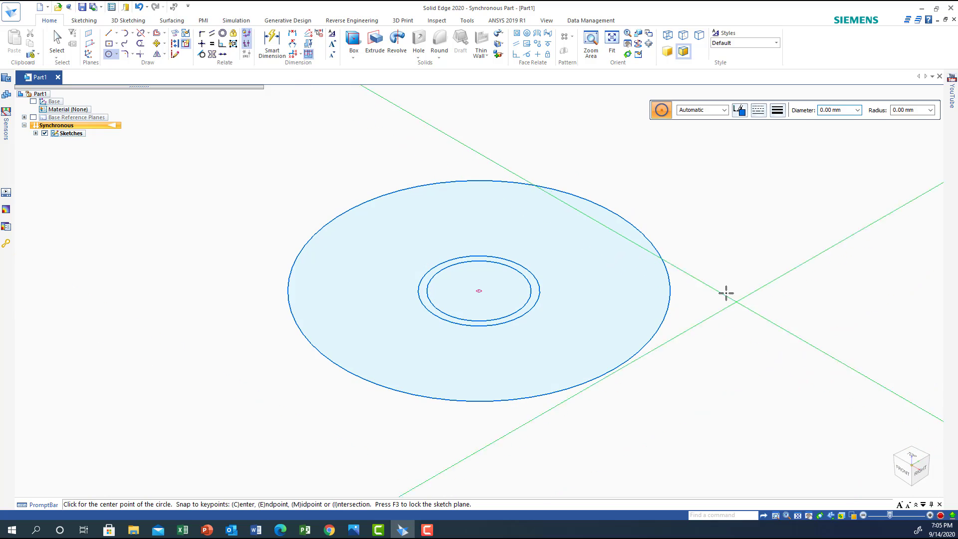
pyautogui.click(373, 42)
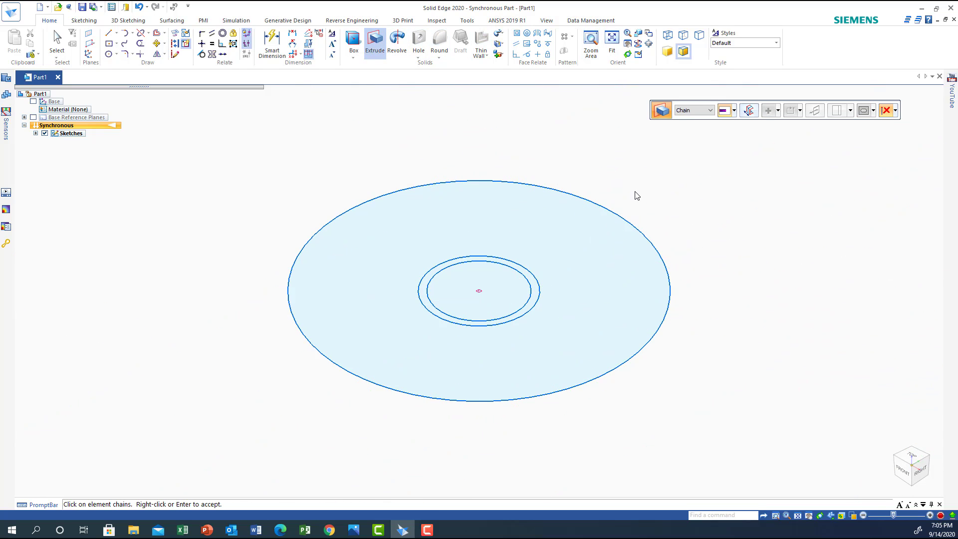
pyautogui.click(709, 111)
pyautogui.click(684, 132)
pyautogui.click(530, 280)
pyautogui.rightClick(530, 280)
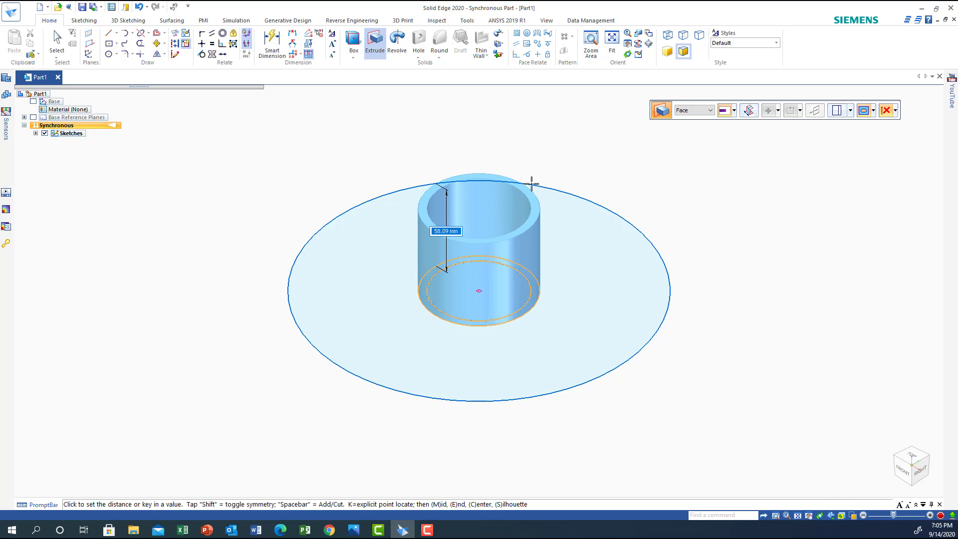
pyautogui.write('50')
pyautogui.press('Return')
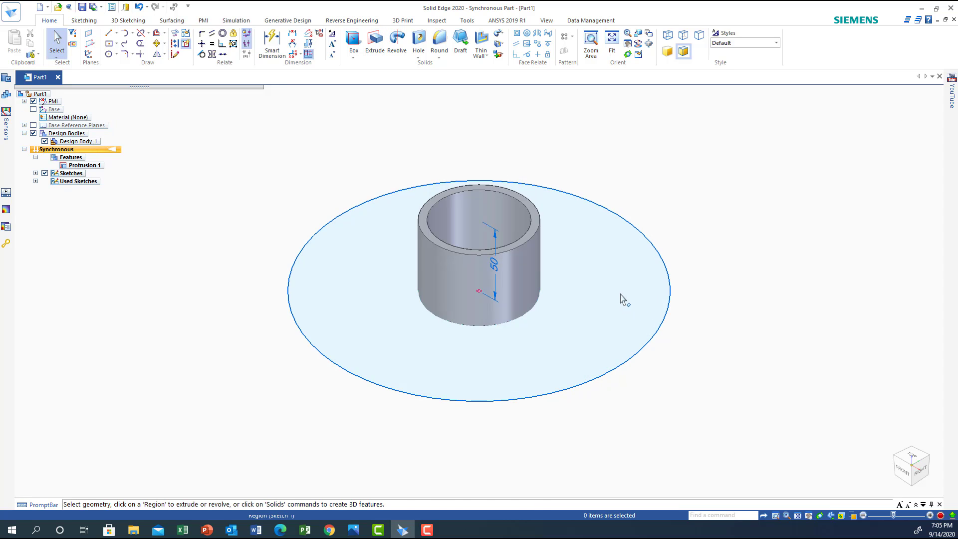
# Extrude the outer region between the hub and the 220 mm circle upward by 5 mm as the base disk
pyautogui.click(623, 298)
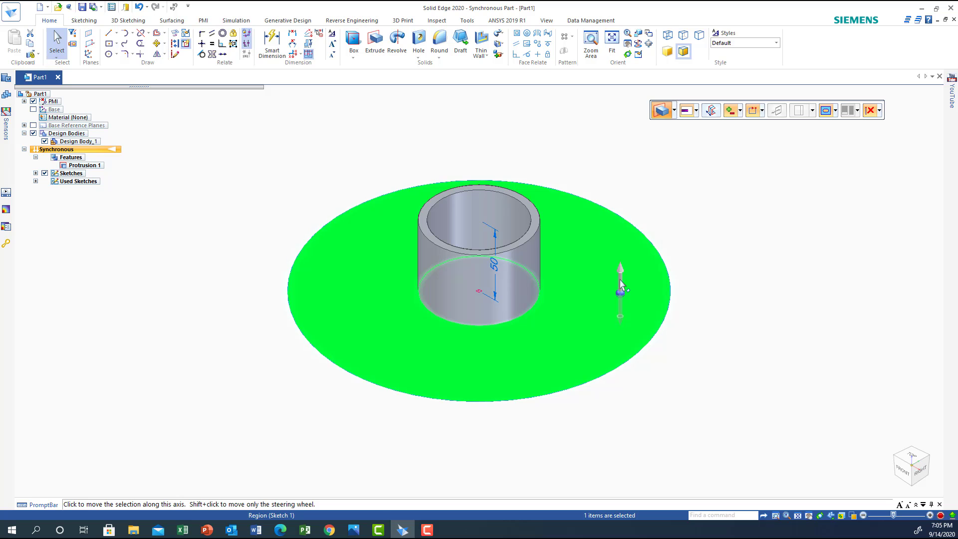
pyautogui.click(622, 284)
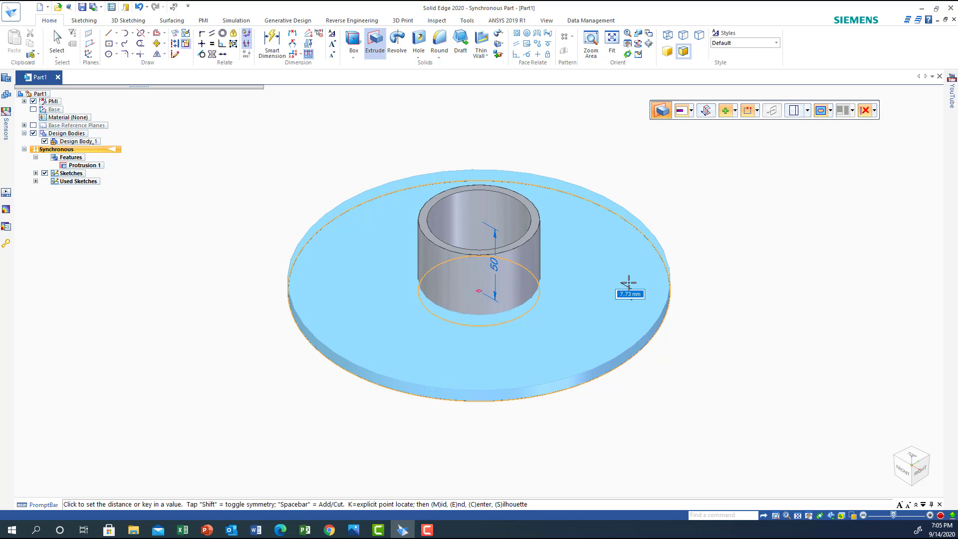
pyautogui.write('5')
pyautogui.press('Return')
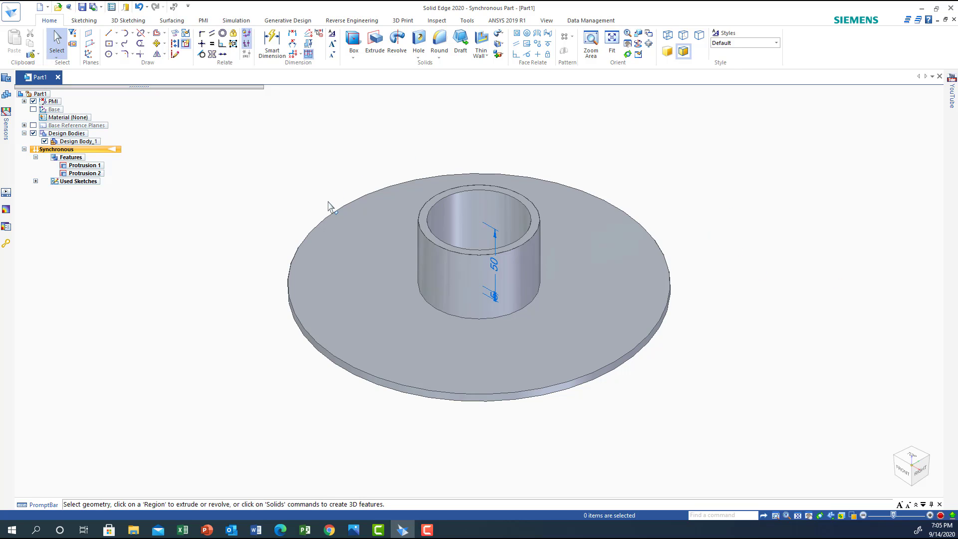
# Show the base reference planes and sketch a sloping line about 80 mm long on the Front (xz) plane from the hub's upper side to the disk's top face
pyautogui.click(33, 125)
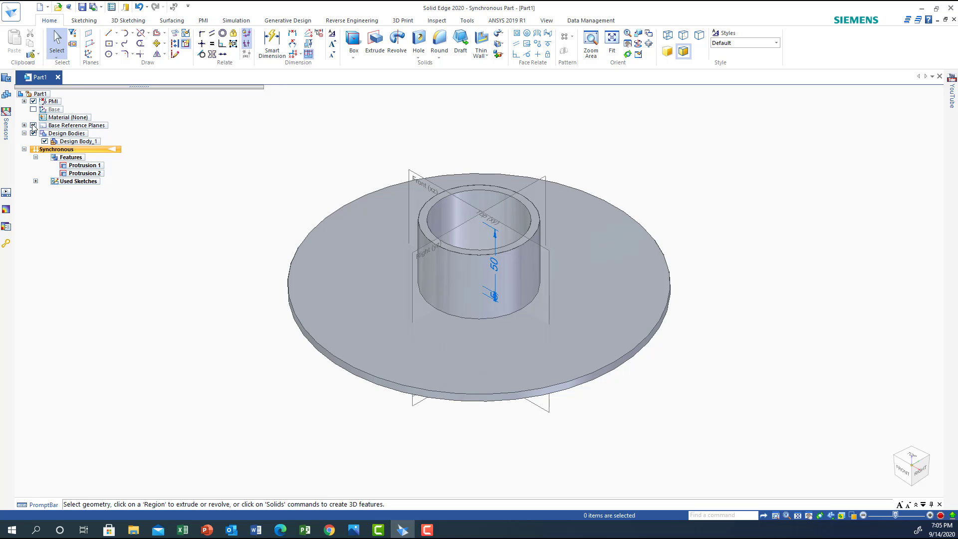
pyautogui.click(24, 125)
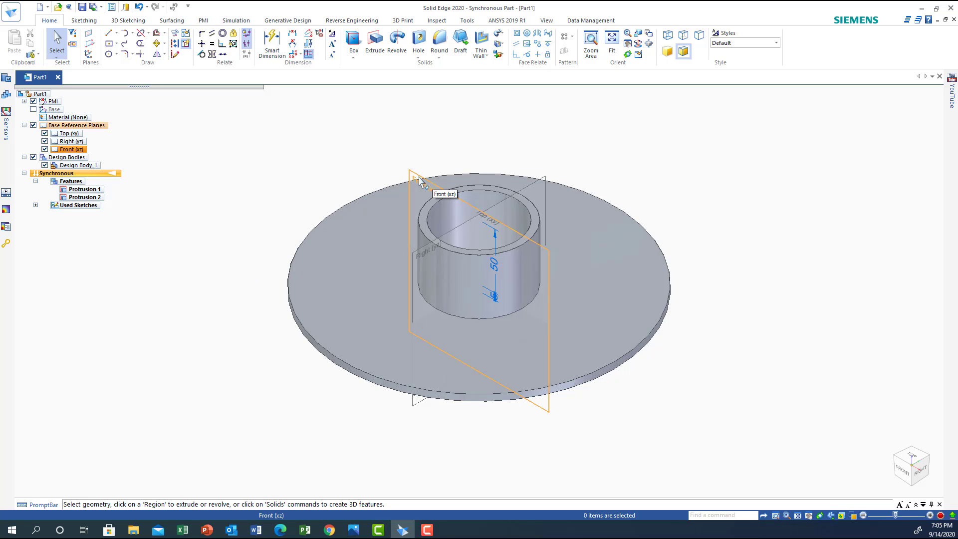
pyautogui.click(109, 33)
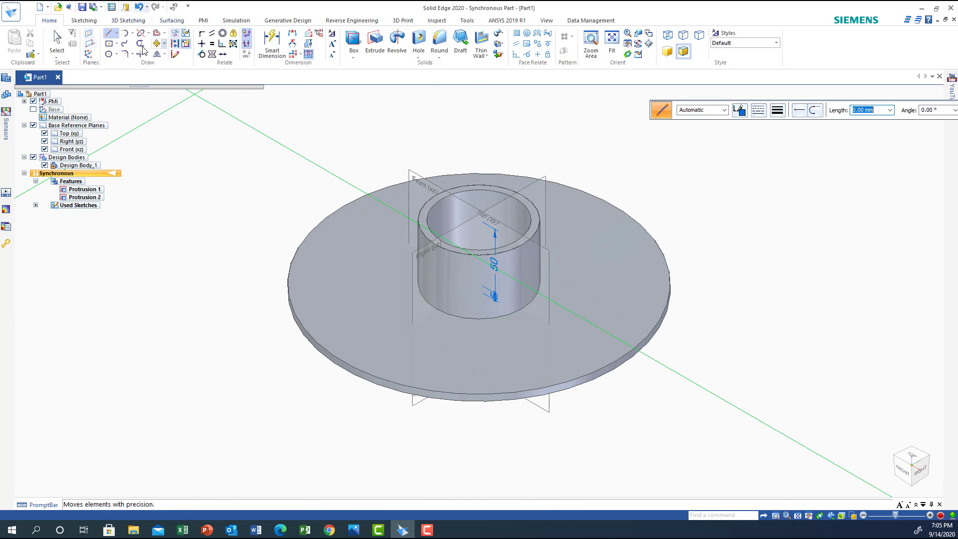
pyautogui.click(403, 185)
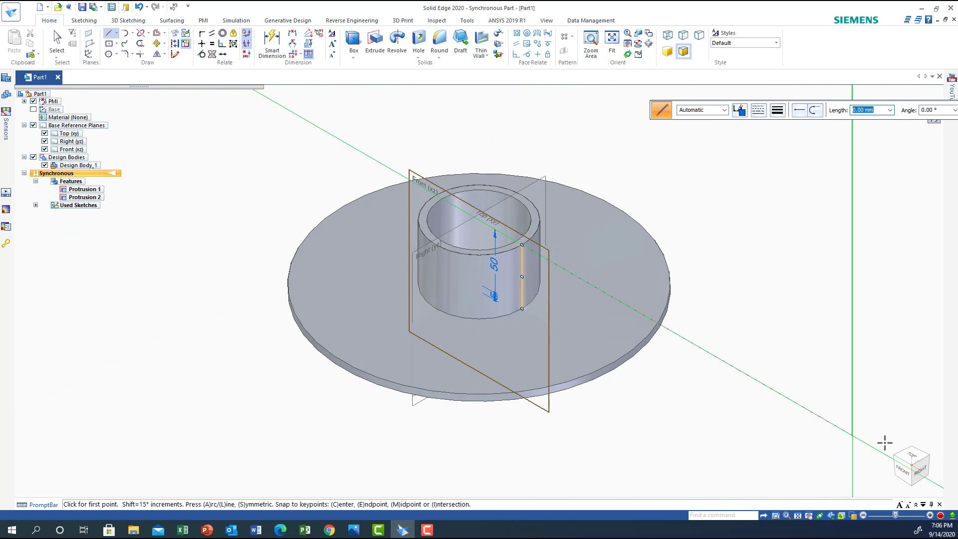
pyautogui.click(903, 469)
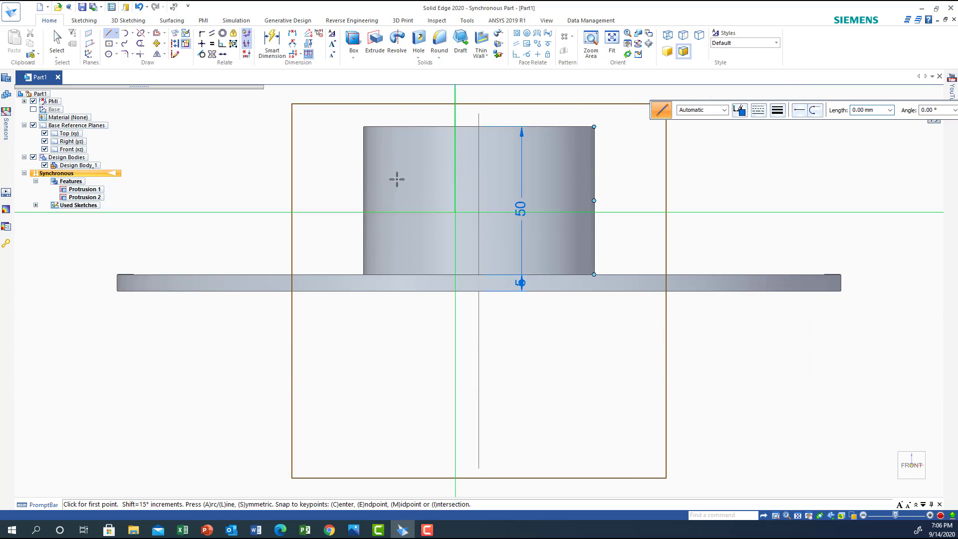
pyautogui.click(594, 144)
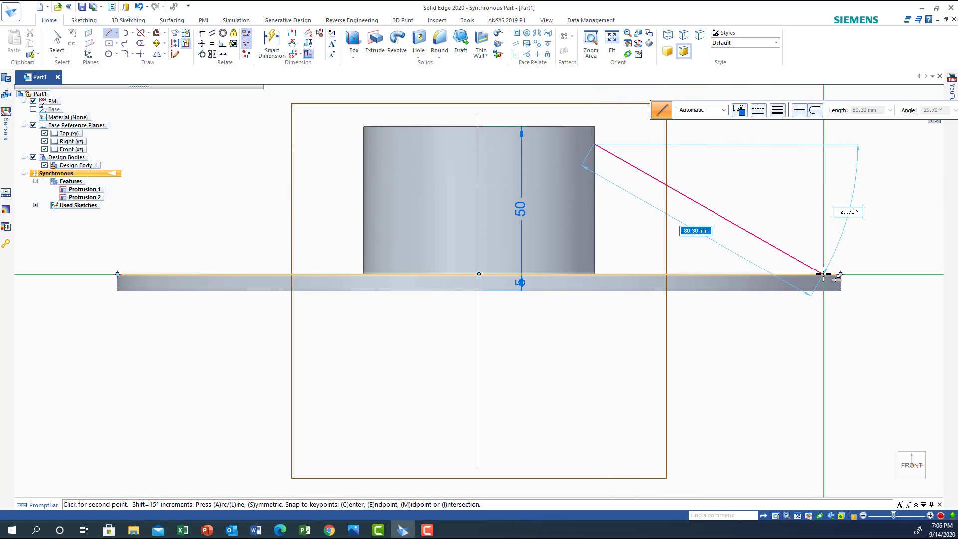
pyautogui.click(825, 274)
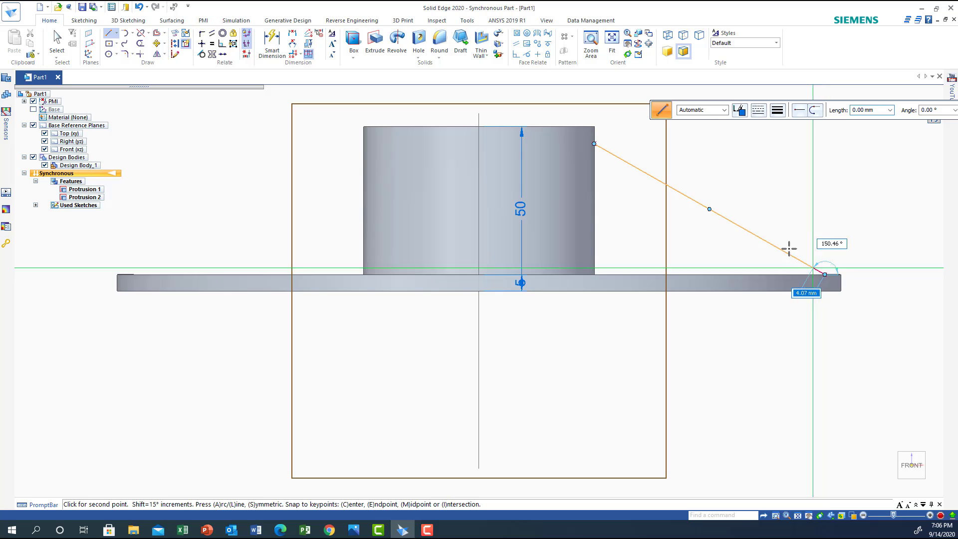
pyautogui.rightClick(607, 159)
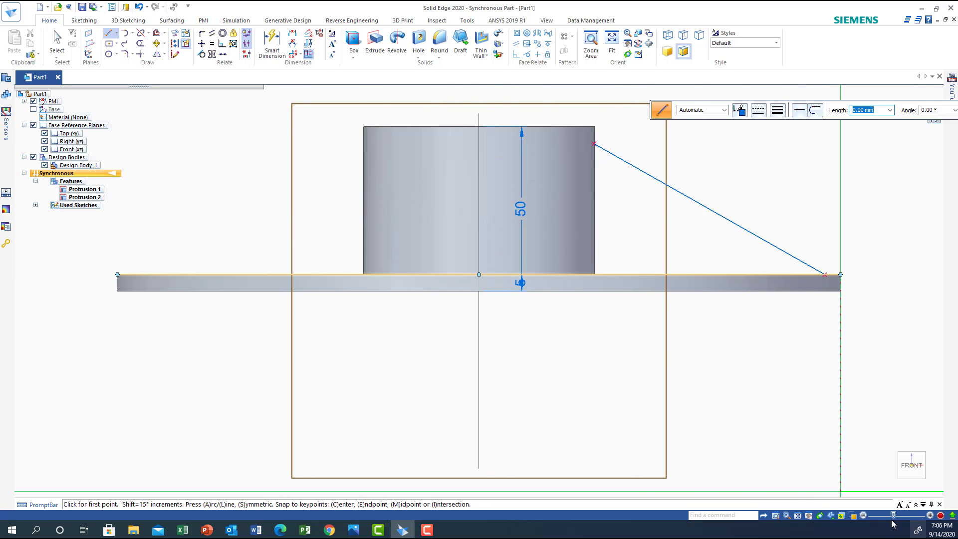
# Add a vertical dimension of 5 mm between the hub's top edge and the sloping line's upper endpoint, using Horizontal/Vertical orientation
pyautogui.click(894, 486)
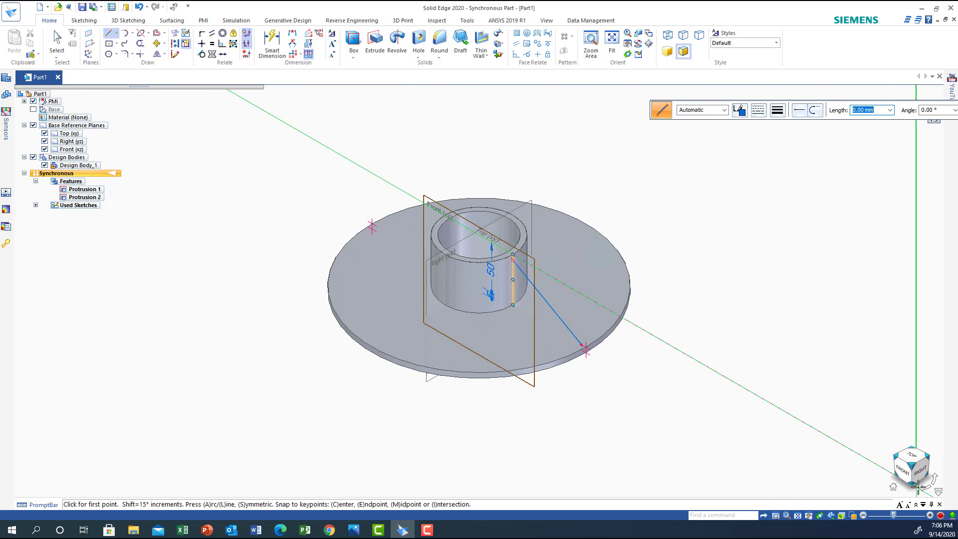
pyautogui.click(905, 469)
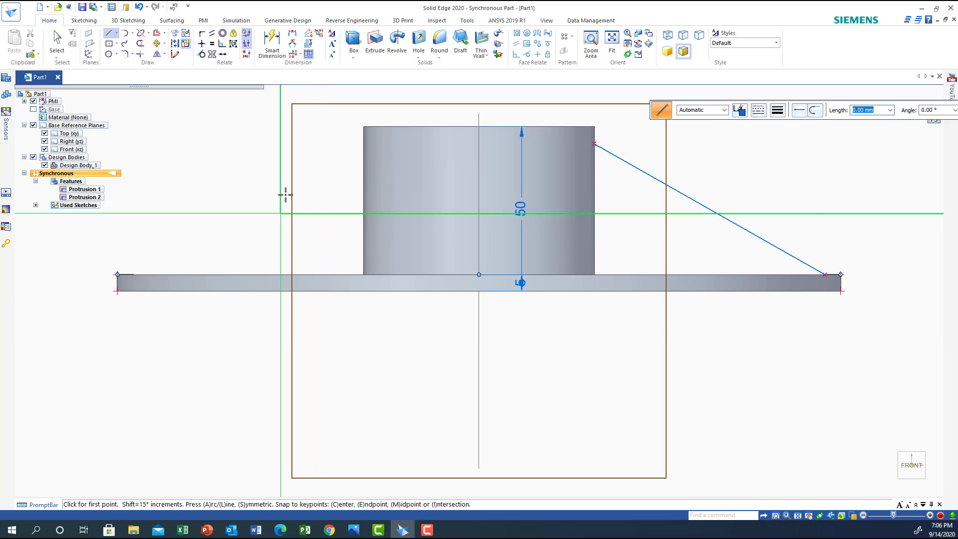
pyautogui.click(292, 34)
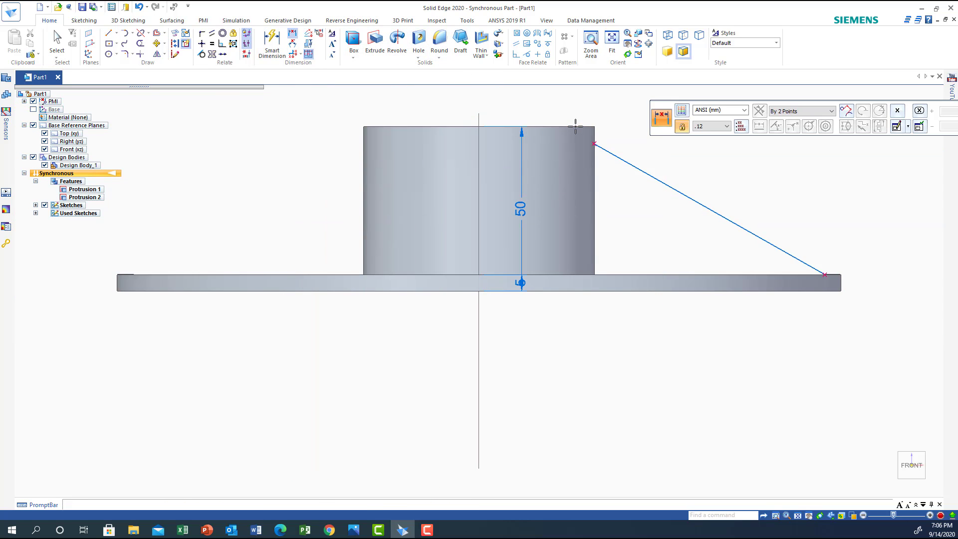
pyautogui.click(601, 147)
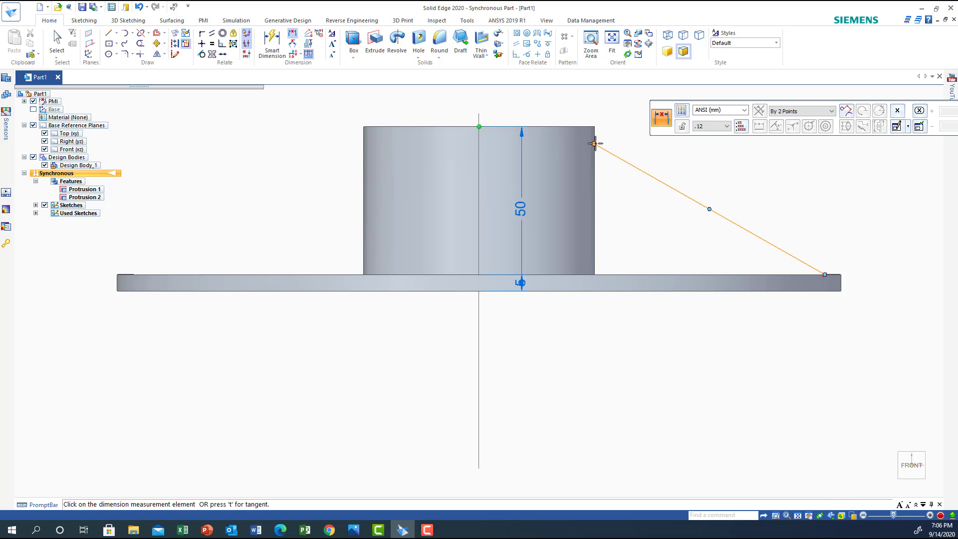
pyautogui.click(594, 144)
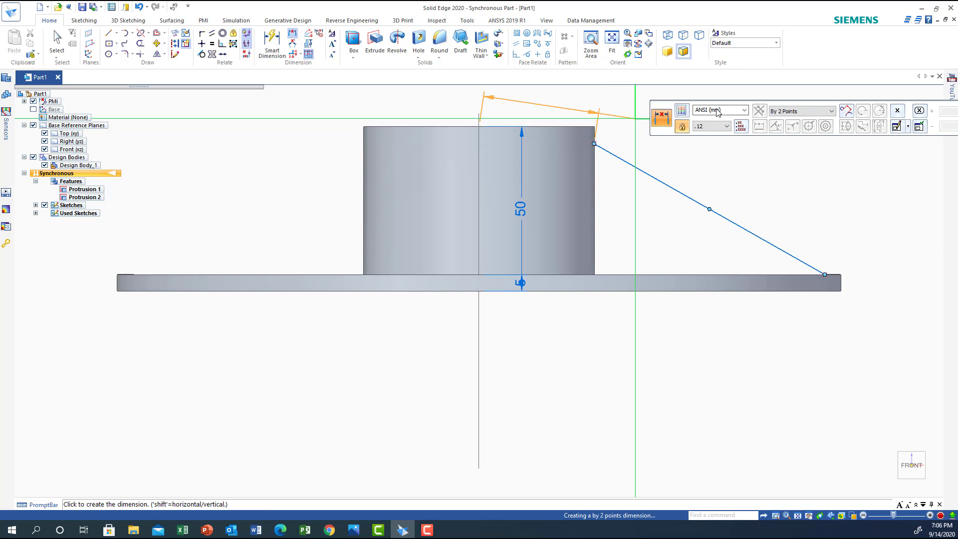
pyautogui.click(799, 111)
pyautogui.click(794, 121)
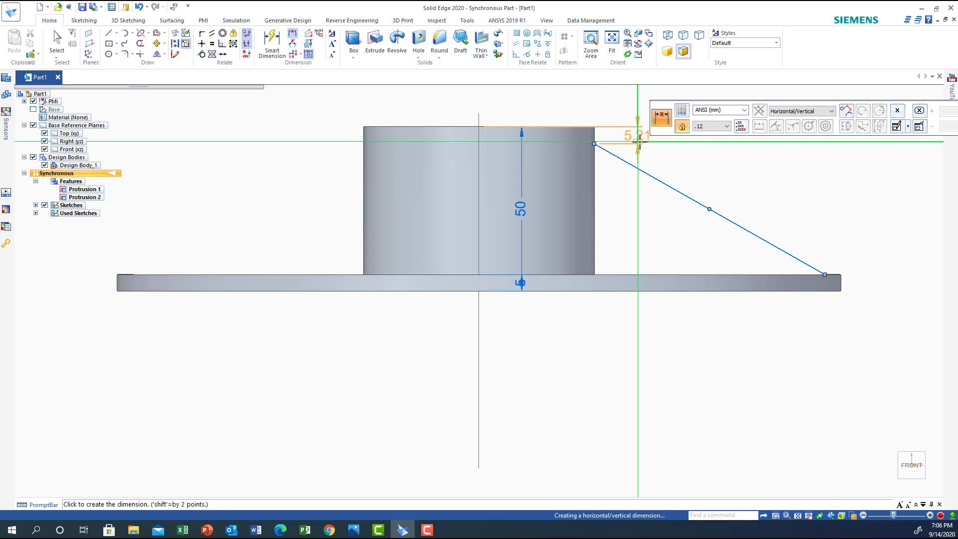
pyautogui.click(646, 142)
pyautogui.write('5')
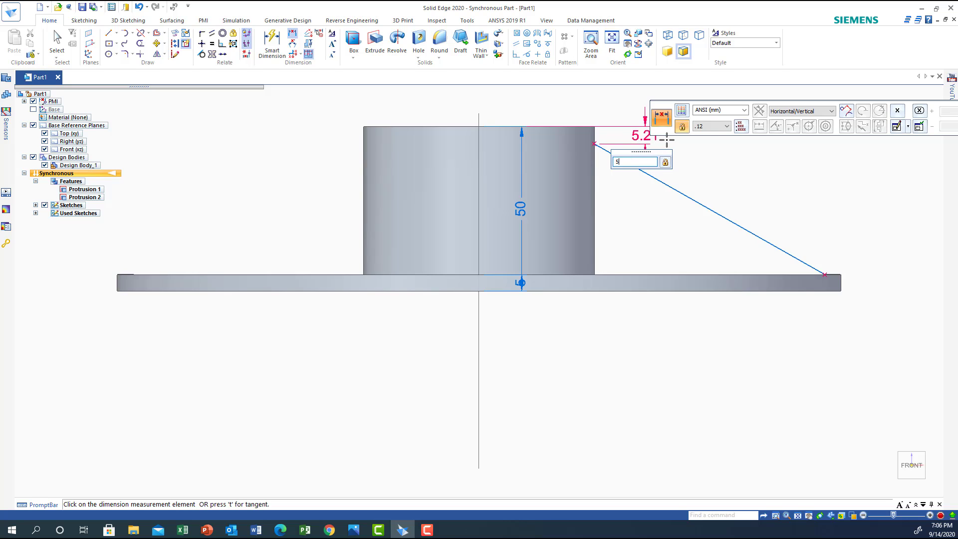
pyautogui.press('Return')
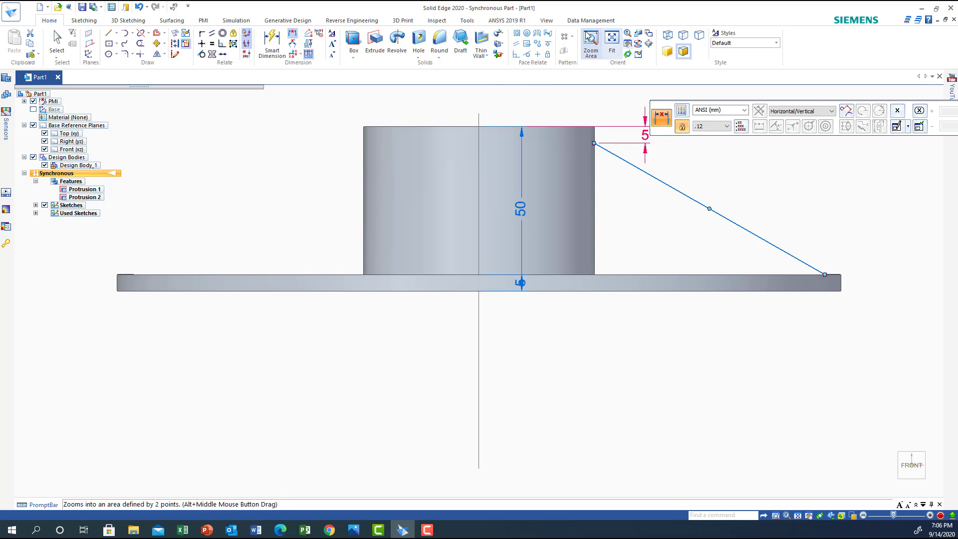
# Add a horizontal dimension of 102 mm between the sloping line's lower endpoint and the hub's central axis
pyautogui.click(293, 33)
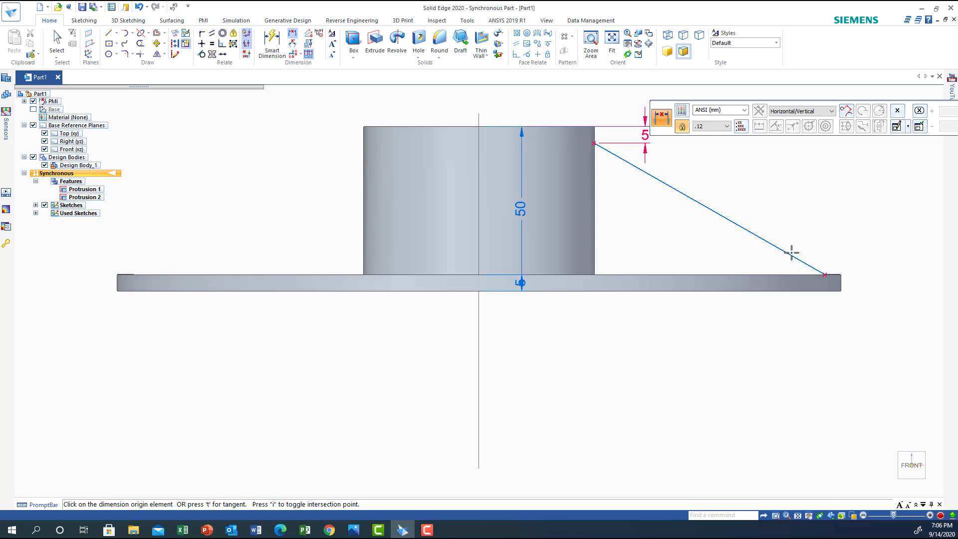
pyautogui.click(825, 274)
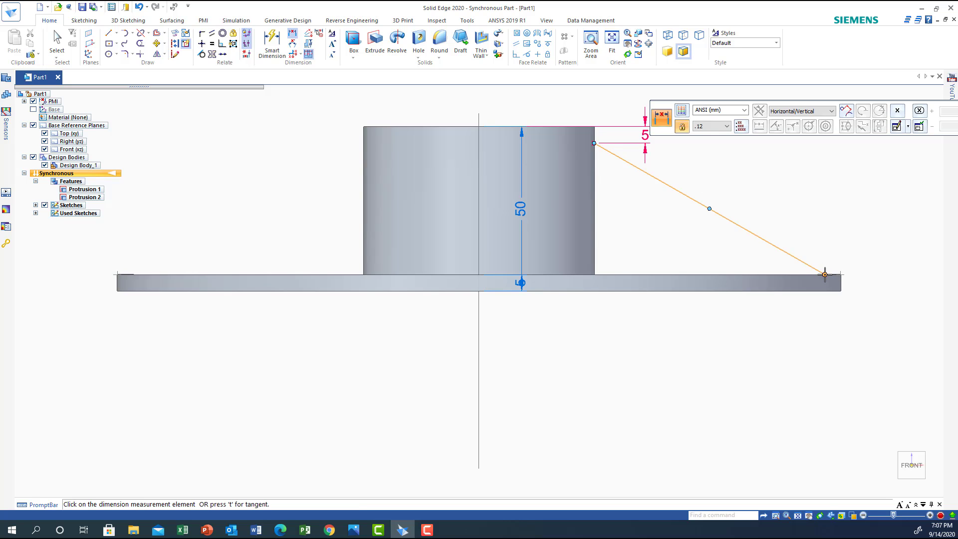
pyautogui.click(478, 261)
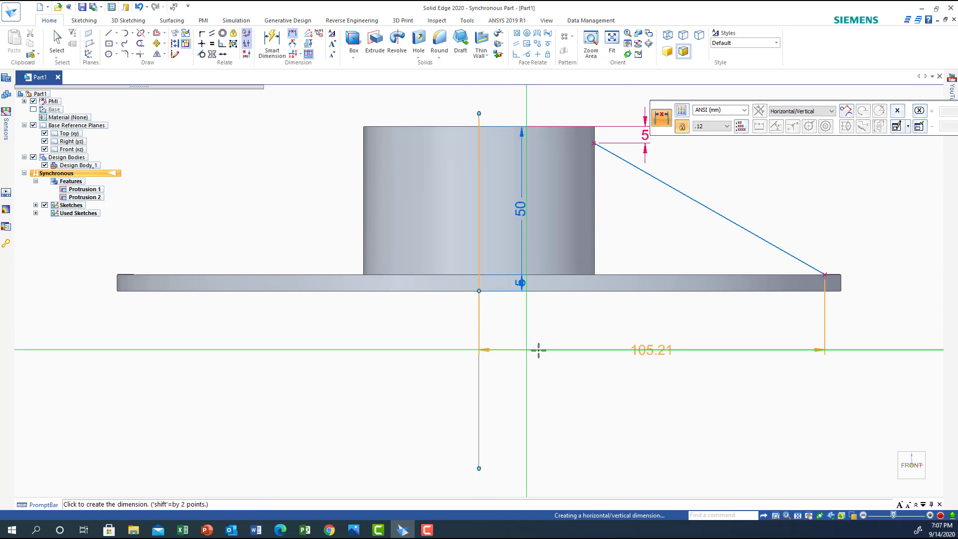
pyautogui.click(634, 351)
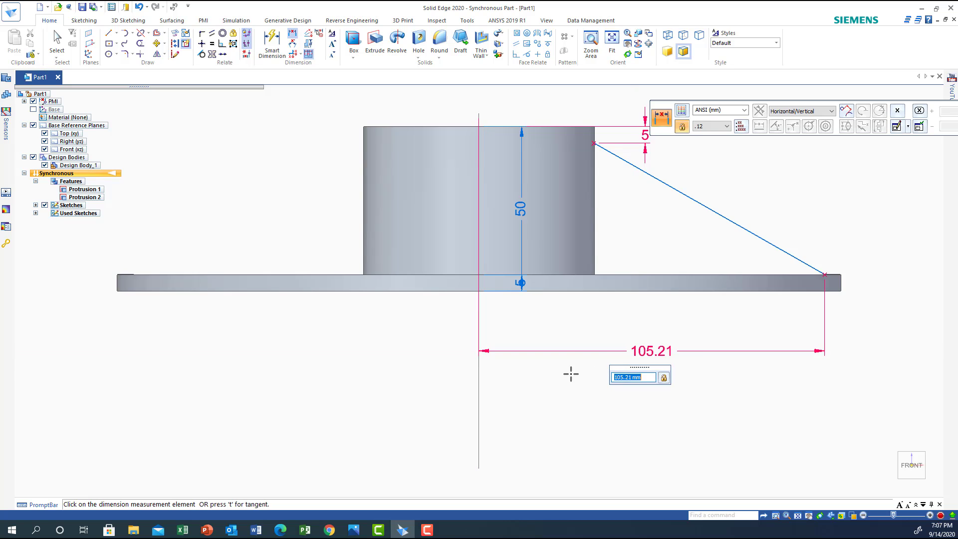
pyautogui.write('102')
pyautogui.press('Return')
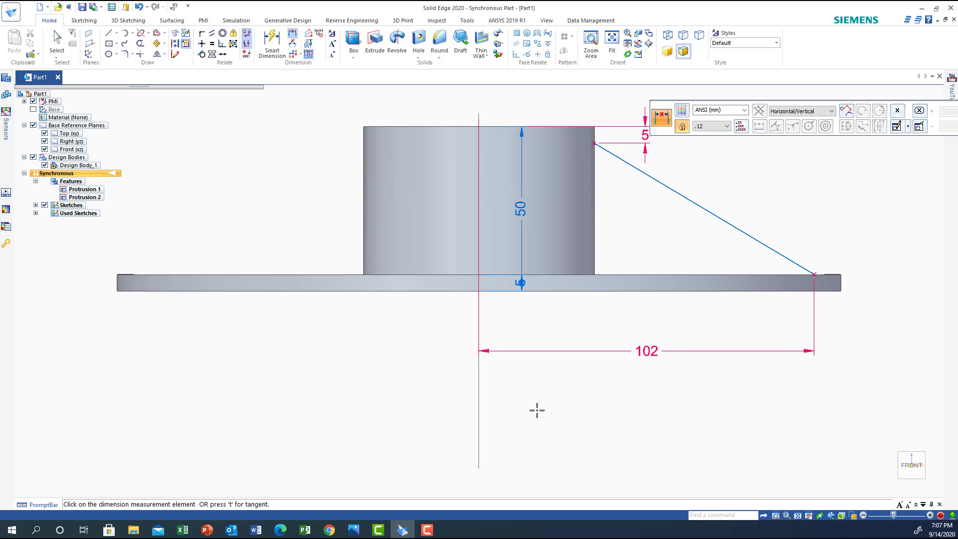
pyautogui.click(482, 276)
pyautogui.rightClick(747, 263)
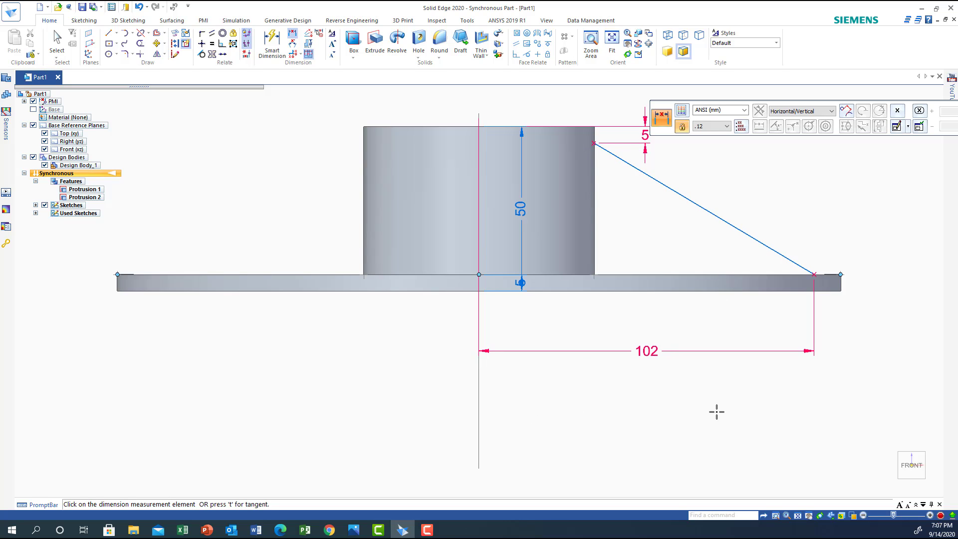
# Create an 8 mm thick Rib from the sloping line, filling the space between hub and disk with Centered thickness
pyautogui.click(894, 487)
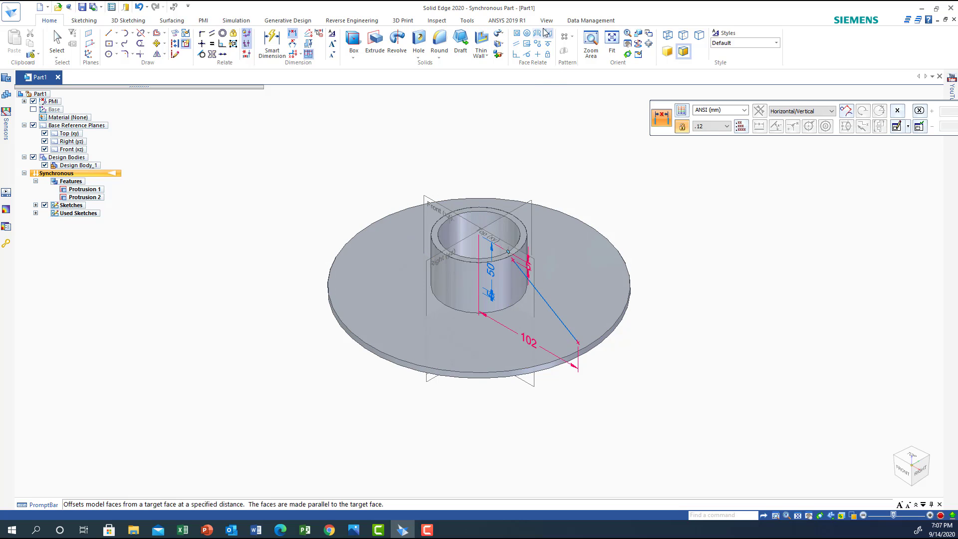
pyautogui.click(499, 34)
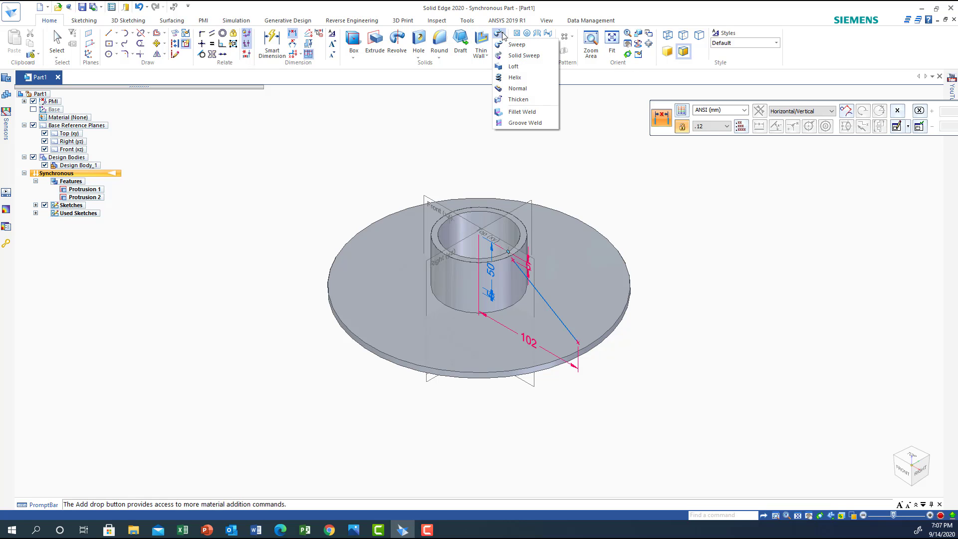
pyautogui.click(515, 68)
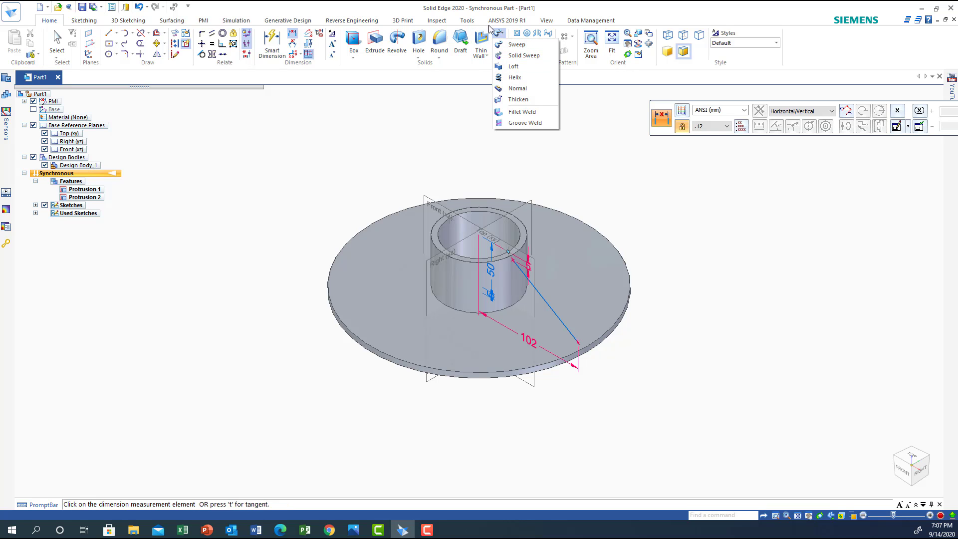
pyautogui.click(481, 42)
pyautogui.click(487, 56)
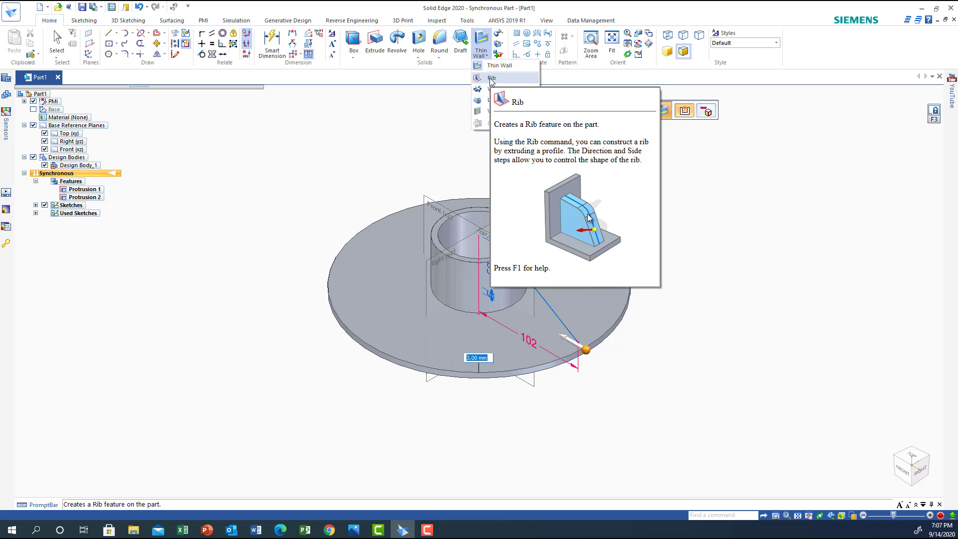
pyautogui.click(491, 78)
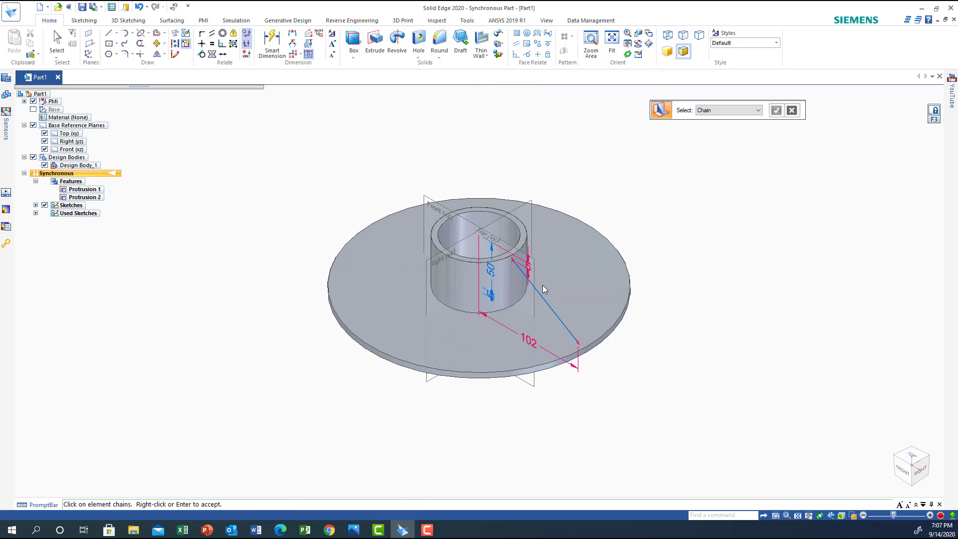
pyautogui.click(540, 295)
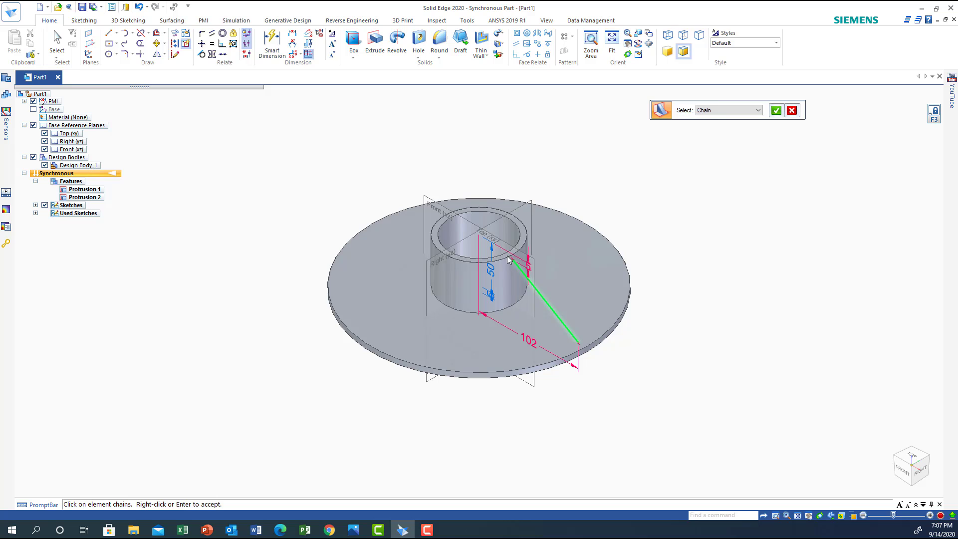
pyautogui.click(777, 110)
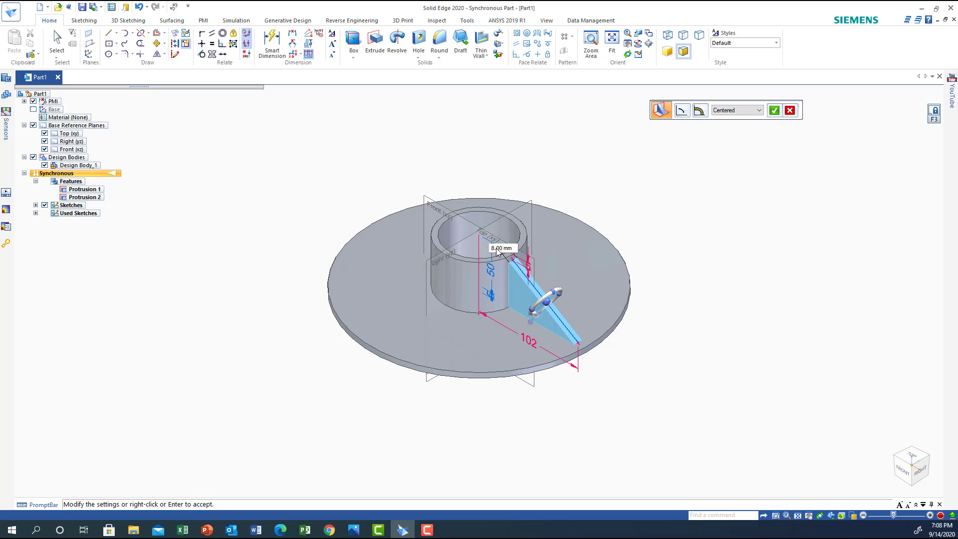
pyautogui.click(774, 109)
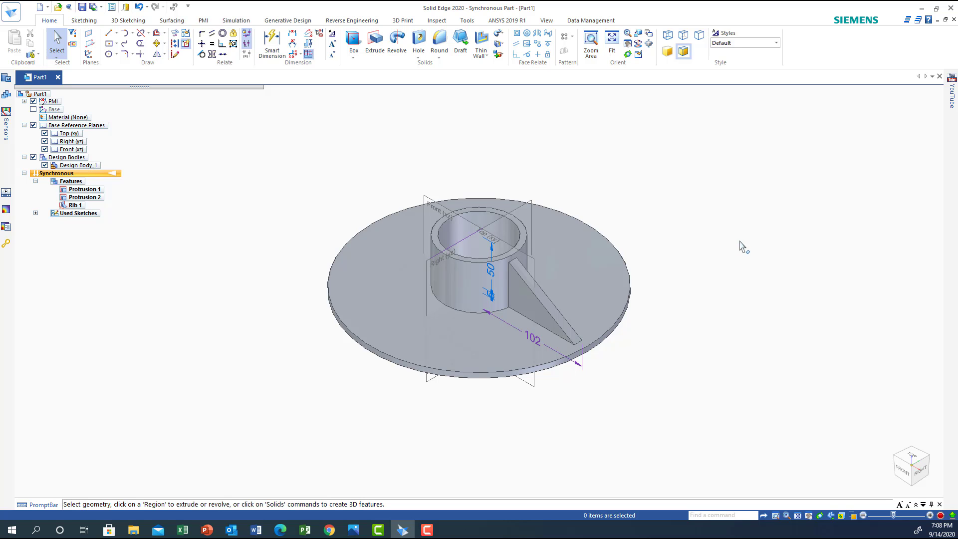
# Make a Circular pattern of the rib around the hub's centre with a count of 6
pyautogui.click(913, 455)
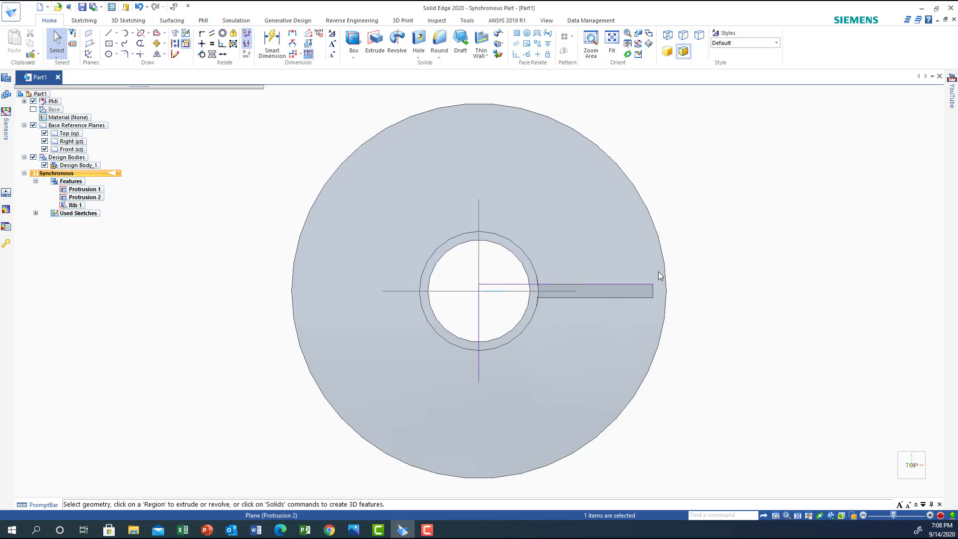
pyautogui.click(658, 293)
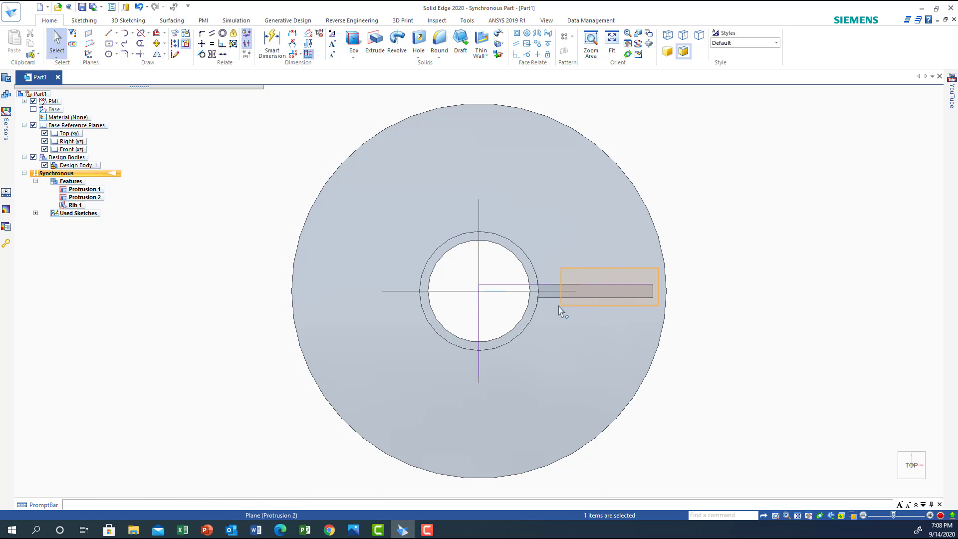
pyautogui.press('Escape')
pyautogui.click(534, 303)
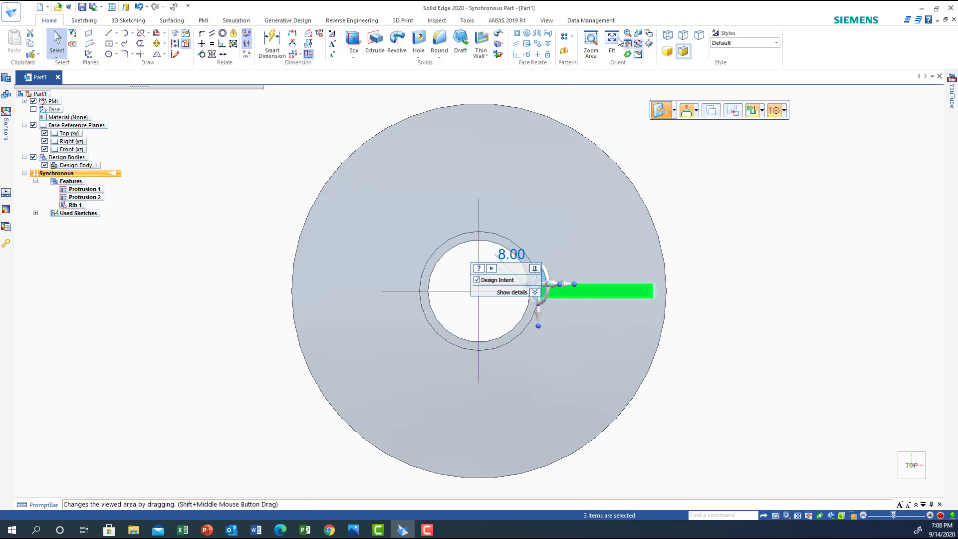
pyautogui.click(566, 36)
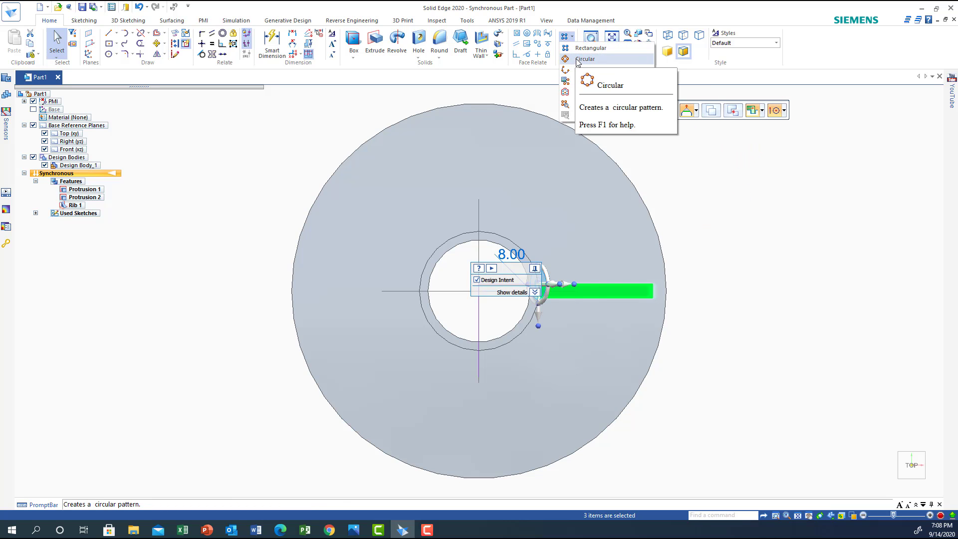
pyautogui.click(579, 59)
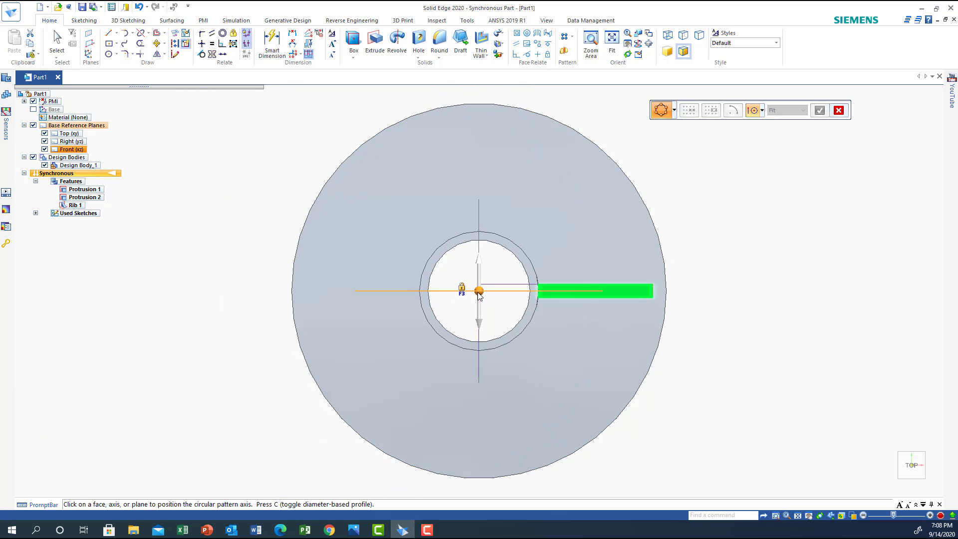
pyautogui.click(418, 295)
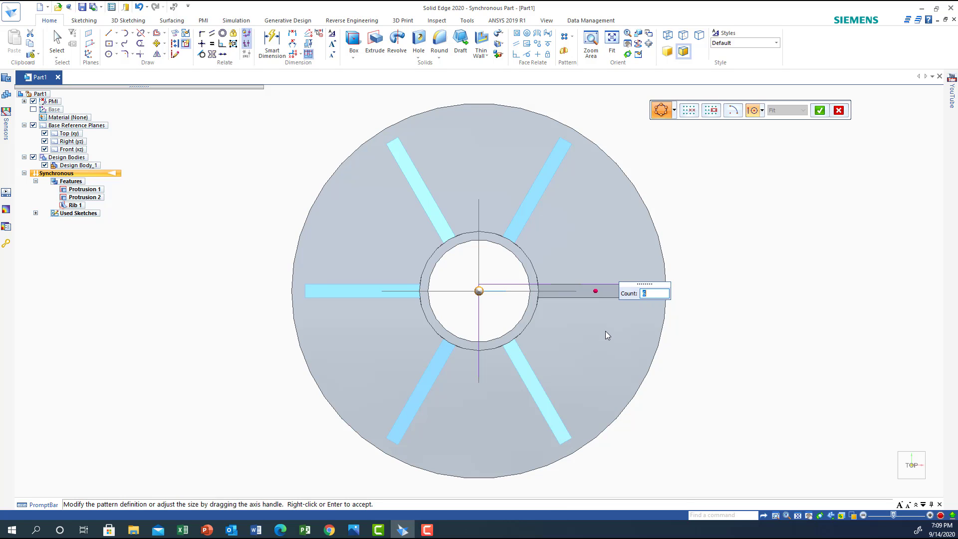
pyautogui.press('Return')
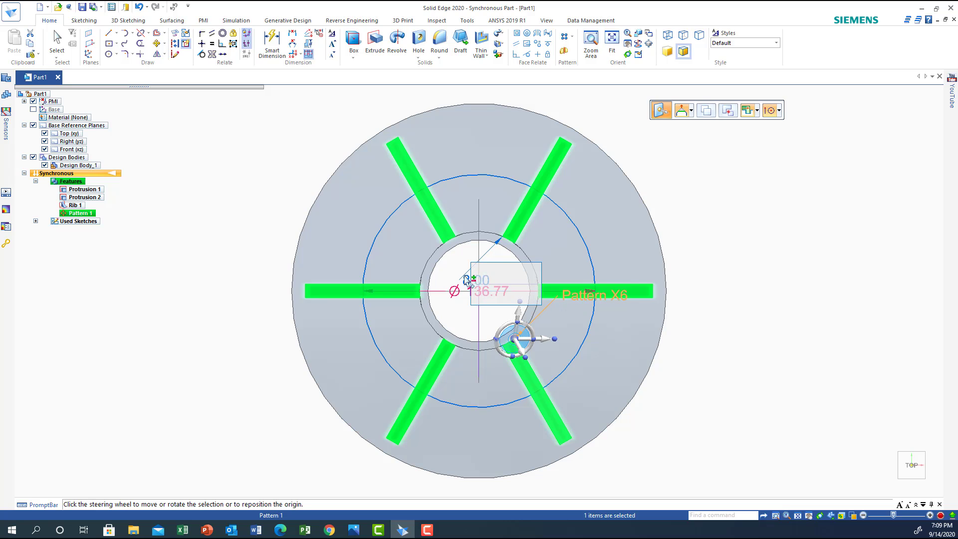
pyautogui.rightClick(187, 198)
pyautogui.press('Escape')
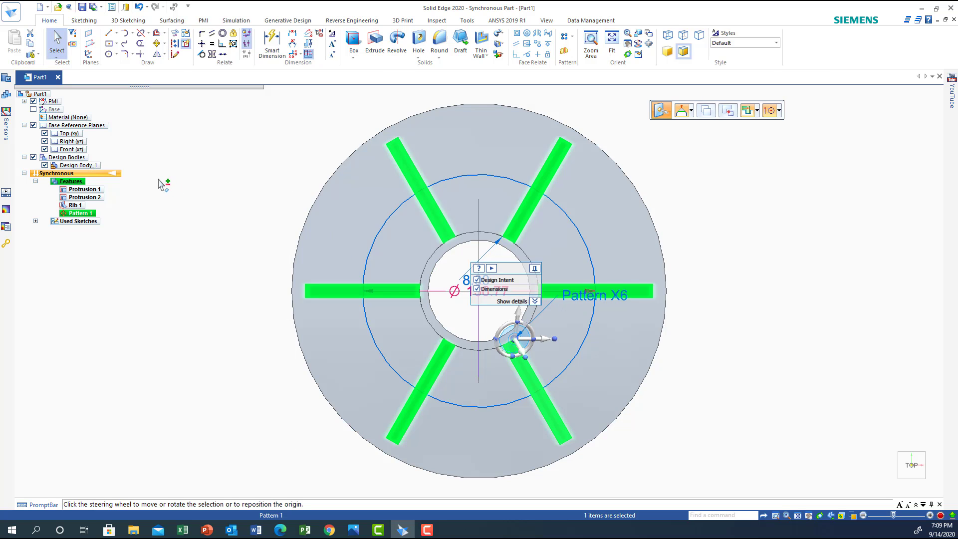
pyautogui.press('Escape')
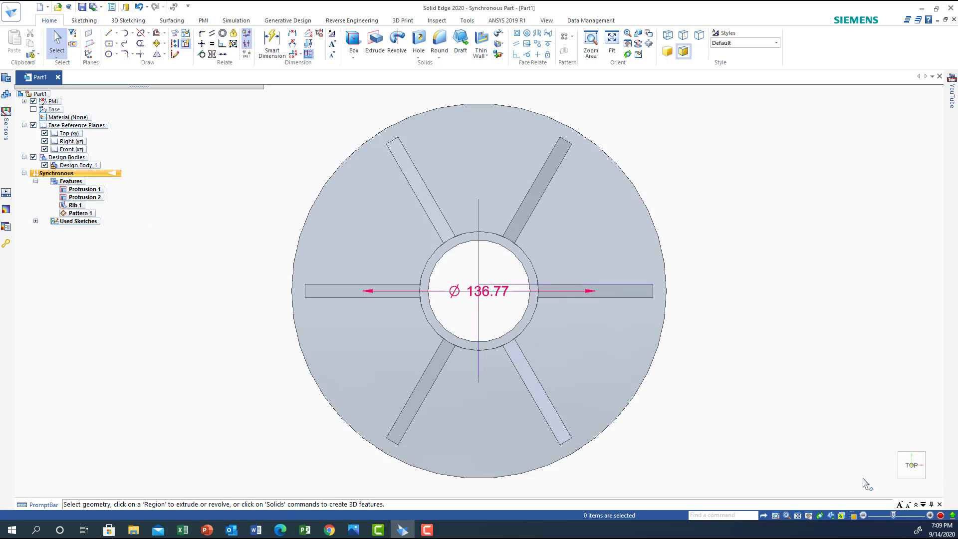
# Sketch two concentric circles with diameters of 100 mm and 140 mm on the disk's underside, centred on the hub bore
pyautogui.click(894, 487)
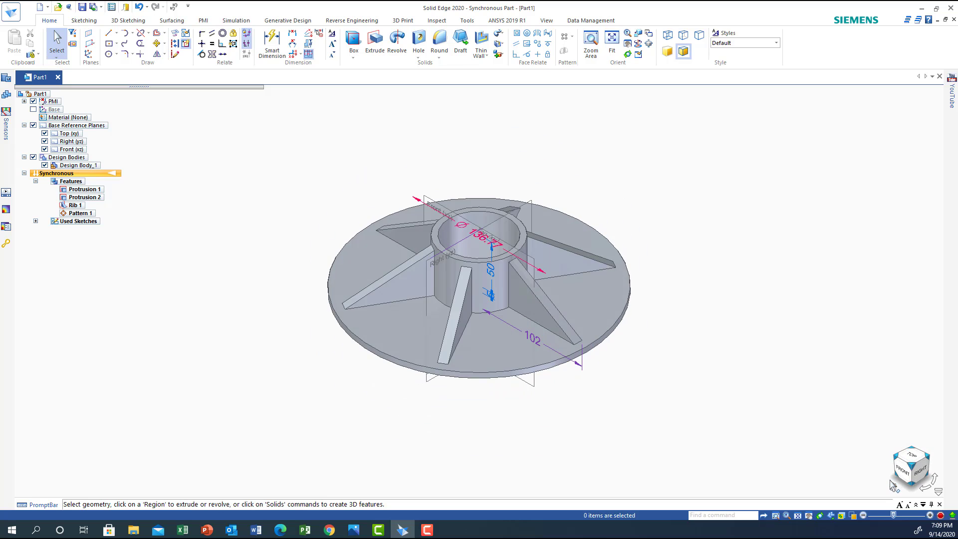
pyautogui.moveTo(909, 455)
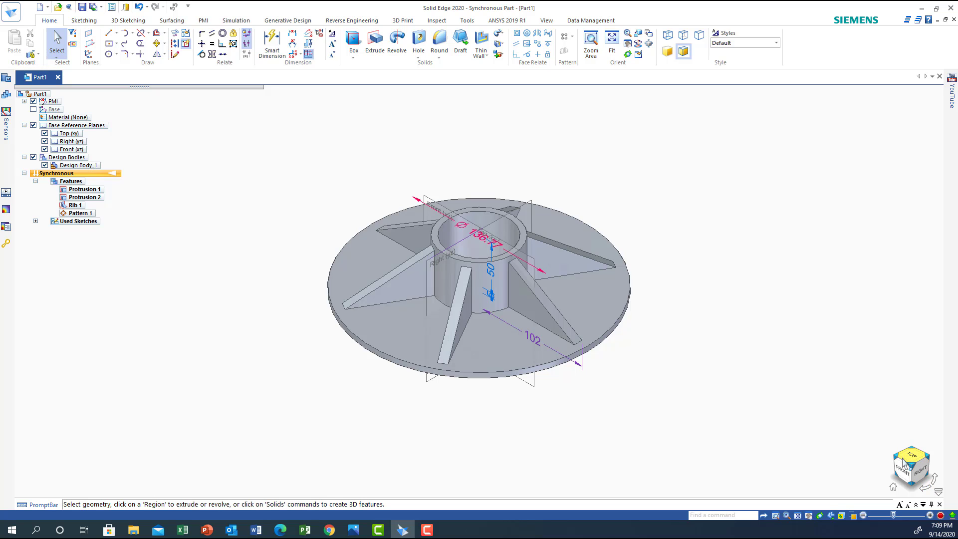
pyautogui.moveTo(539, 412); pyautogui.dragTo(553, 267, button='middle')
pyautogui.scroll(-1, 553, 267)
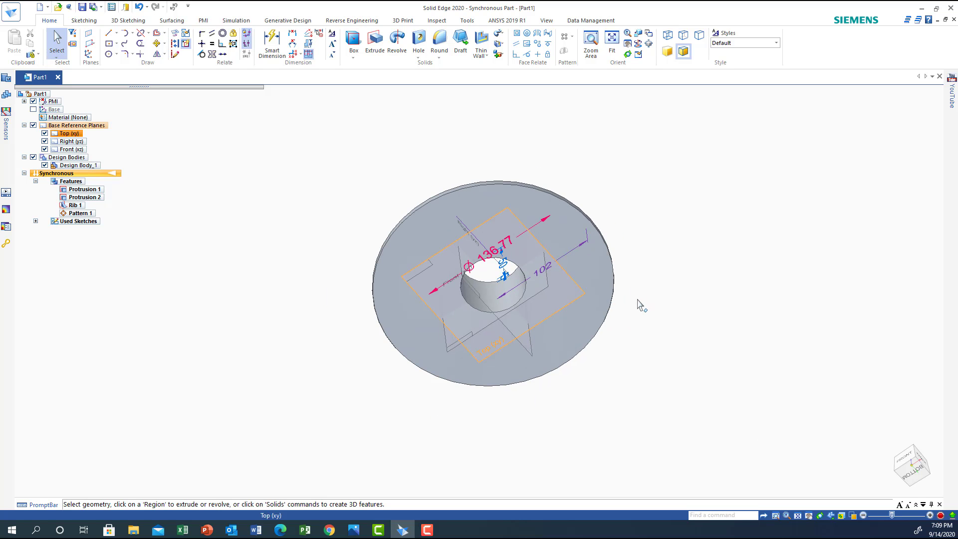
pyautogui.click(914, 474)
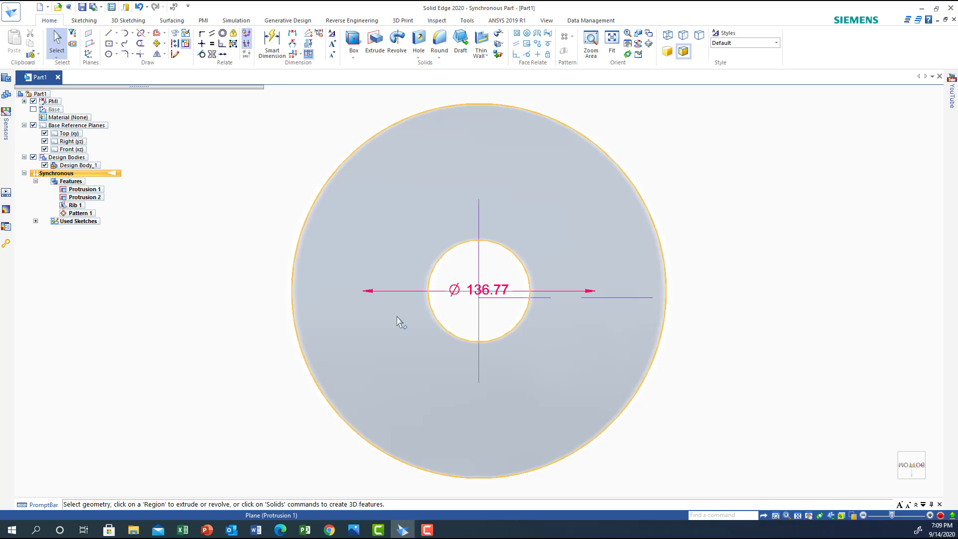
pyautogui.moveTo(699, 384)
pyautogui.mouseDown(button='middle')
pyautogui.moveTo(648, 394)
pyautogui.moveTo(698, 380)
pyautogui.mouseUp(button='middle')
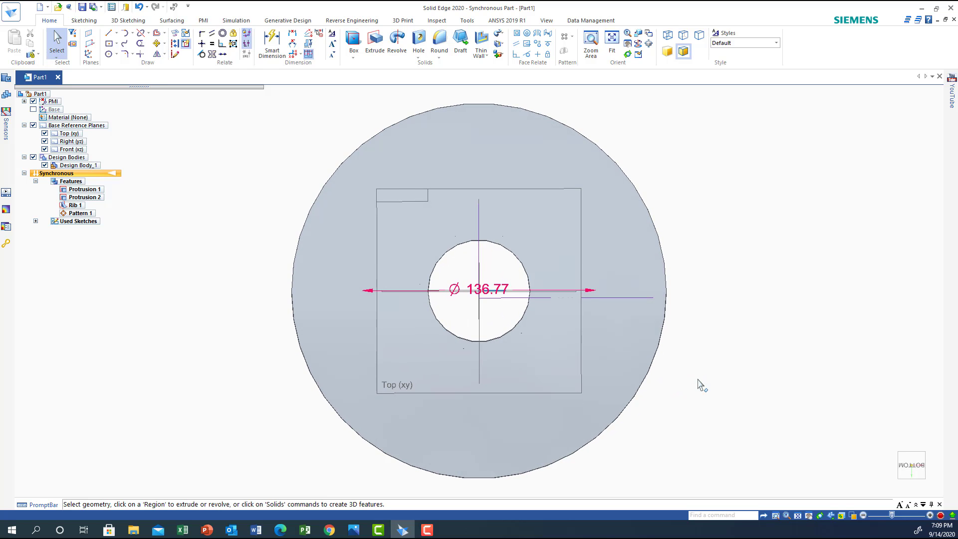
pyautogui.click(912, 469)
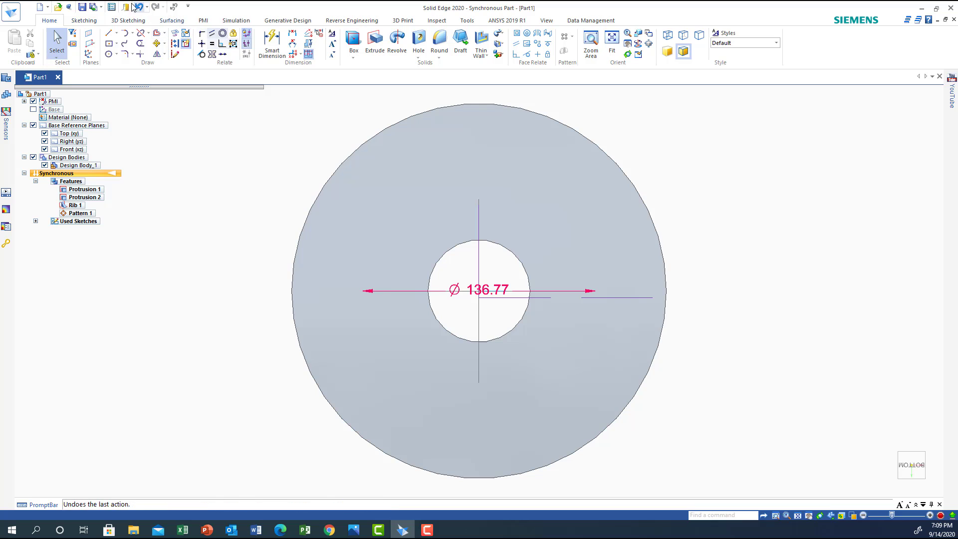
pyautogui.click(116, 54)
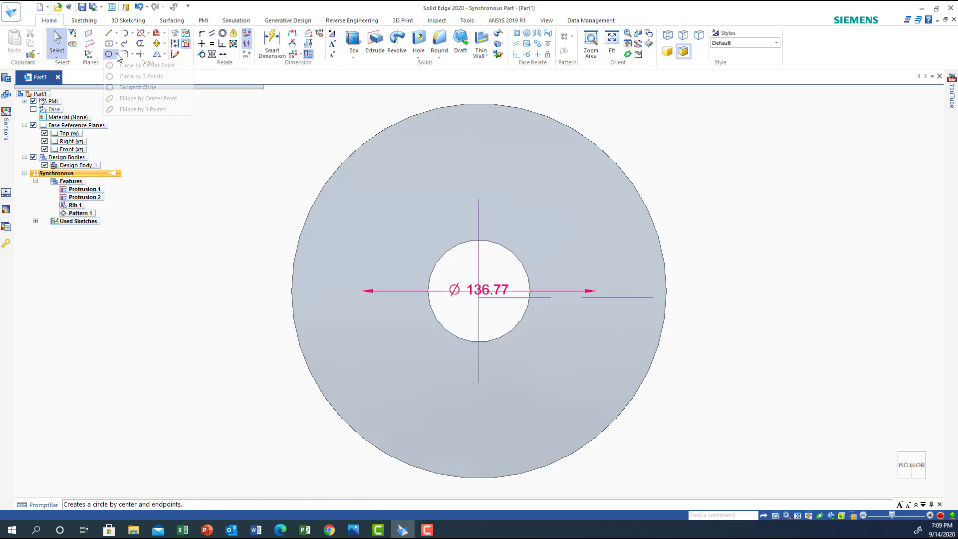
pyautogui.click(131, 65)
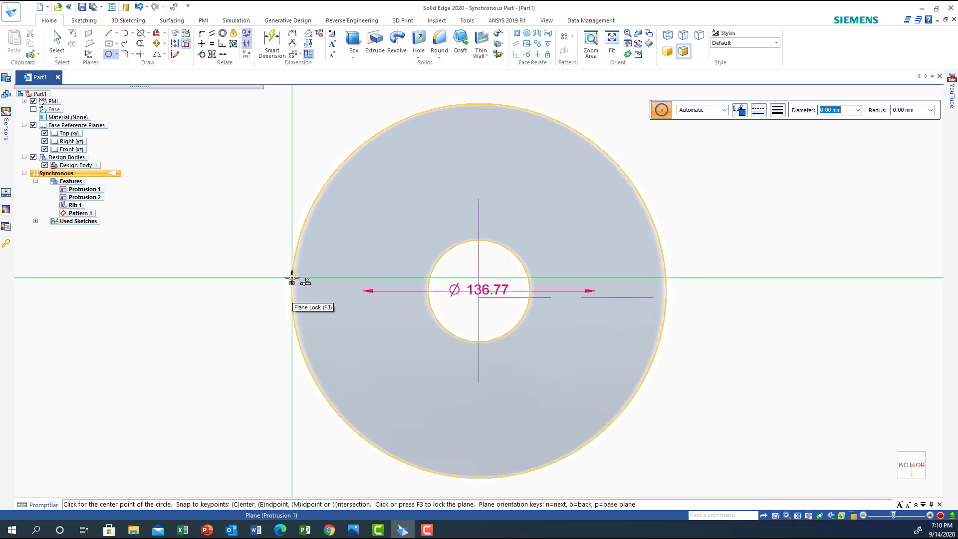
pyautogui.click(293, 278)
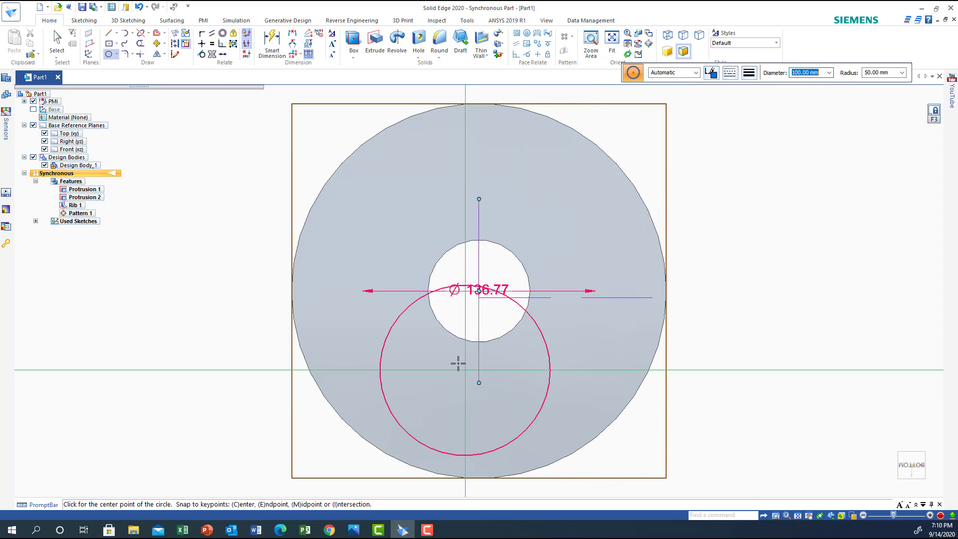
pyautogui.click(478, 291)
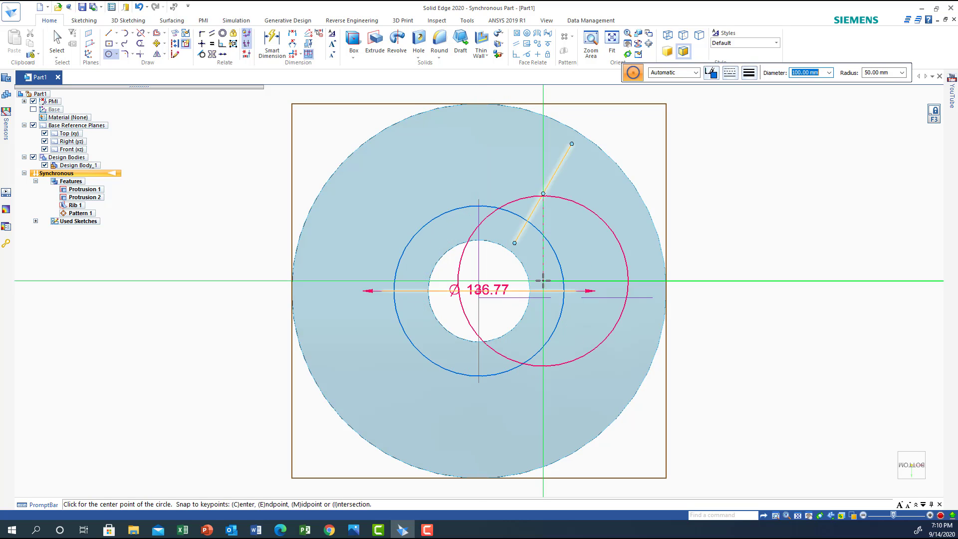
pyautogui.write('140')
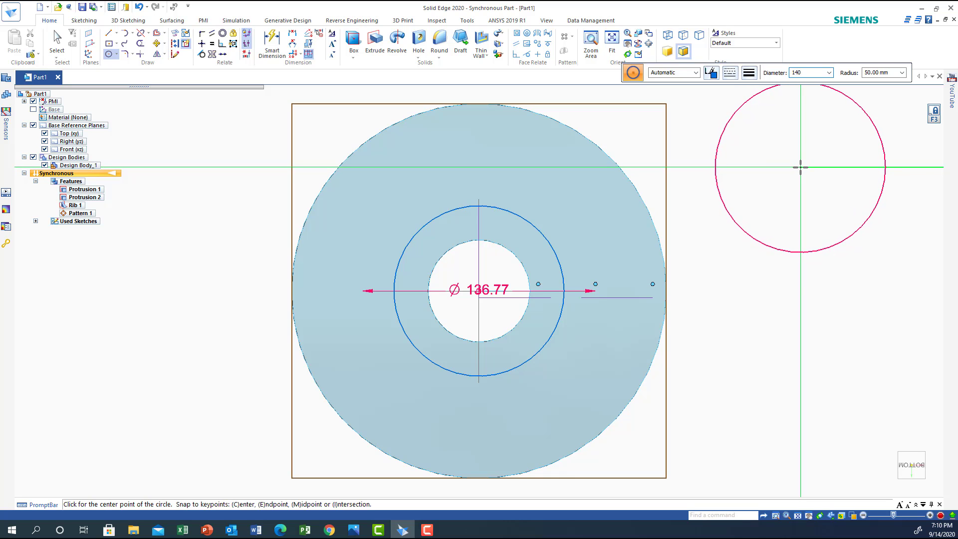
pyautogui.press('Return')
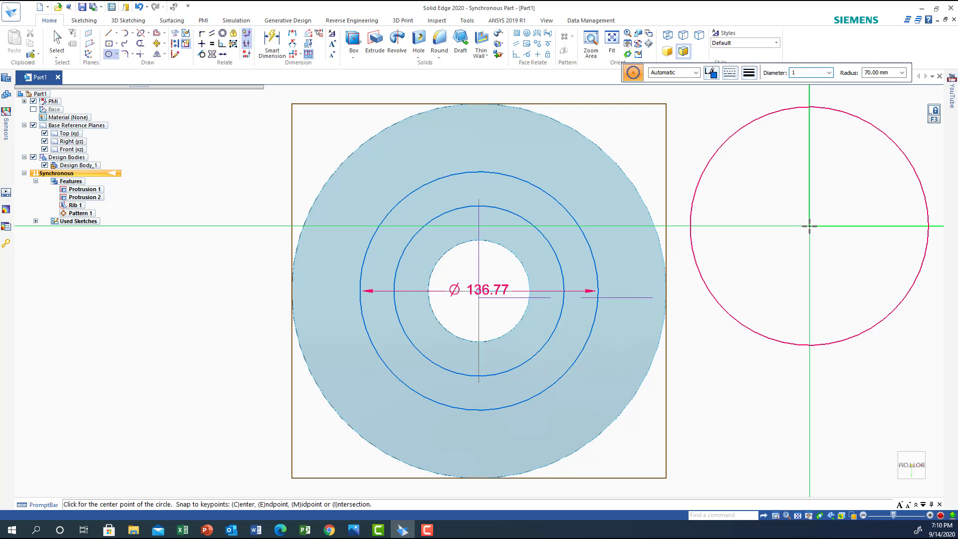
# Sketch a concentric 180 mm circle and place touching 8 mm circles to form rows of three on the 140 mm circle and five on this one
pyautogui.press('Return')
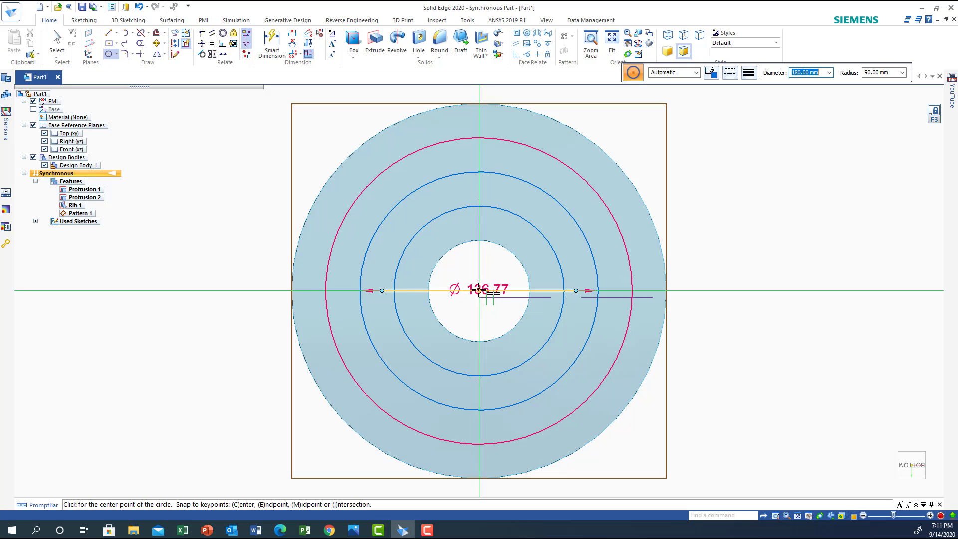
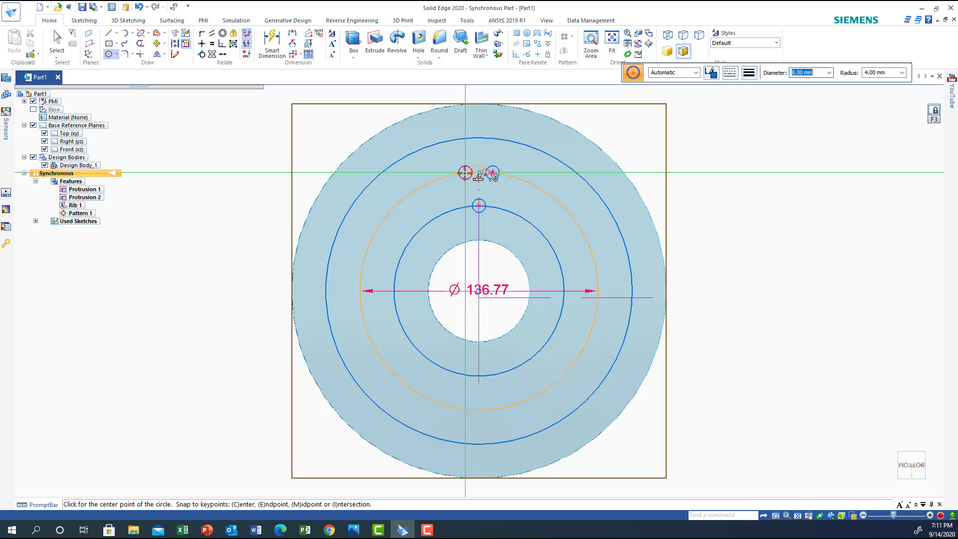
pyautogui.click(465, 173)
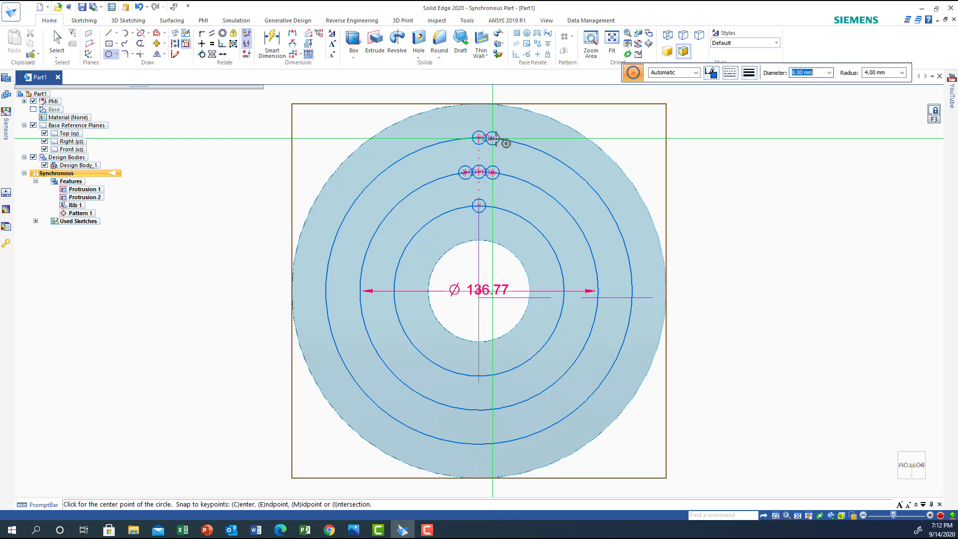
pyautogui.click(492, 138)
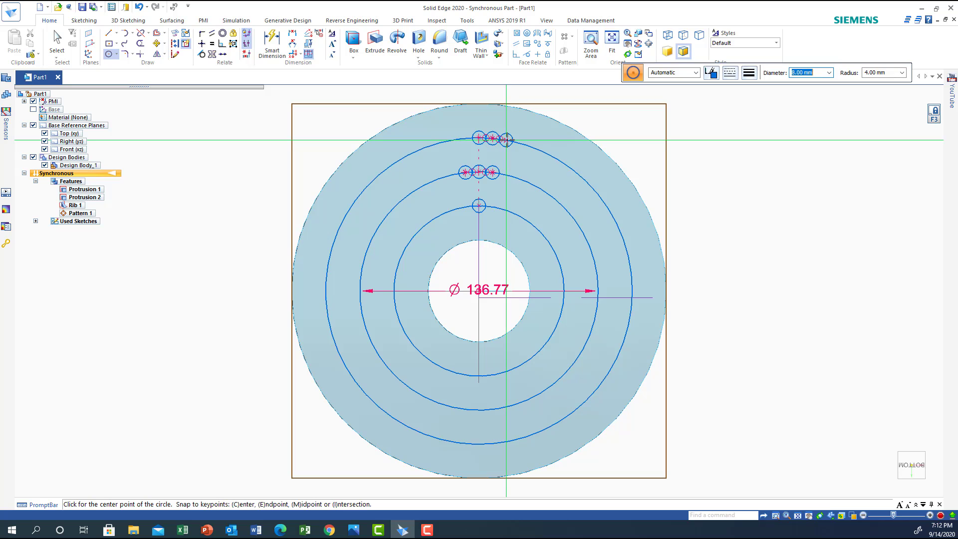
pyautogui.click(506, 140)
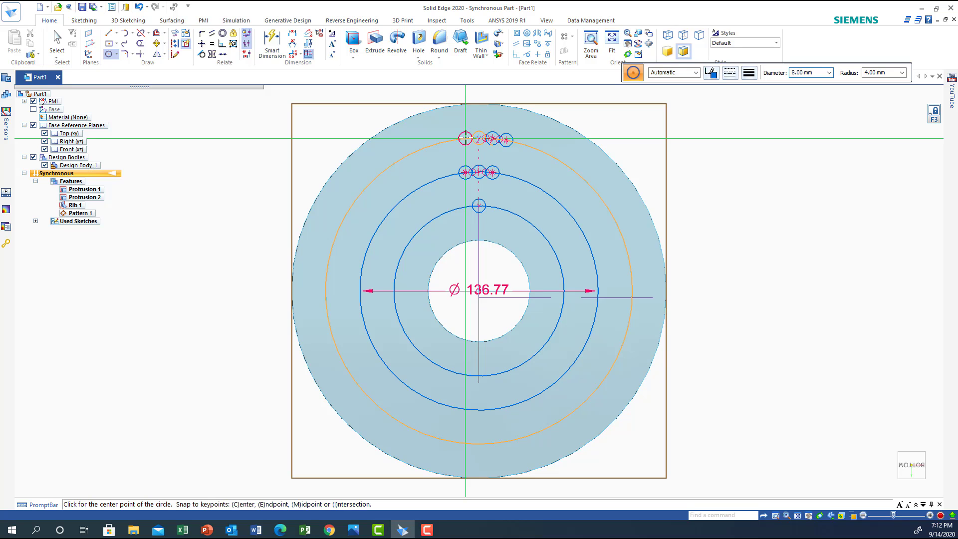
pyautogui.click(466, 138)
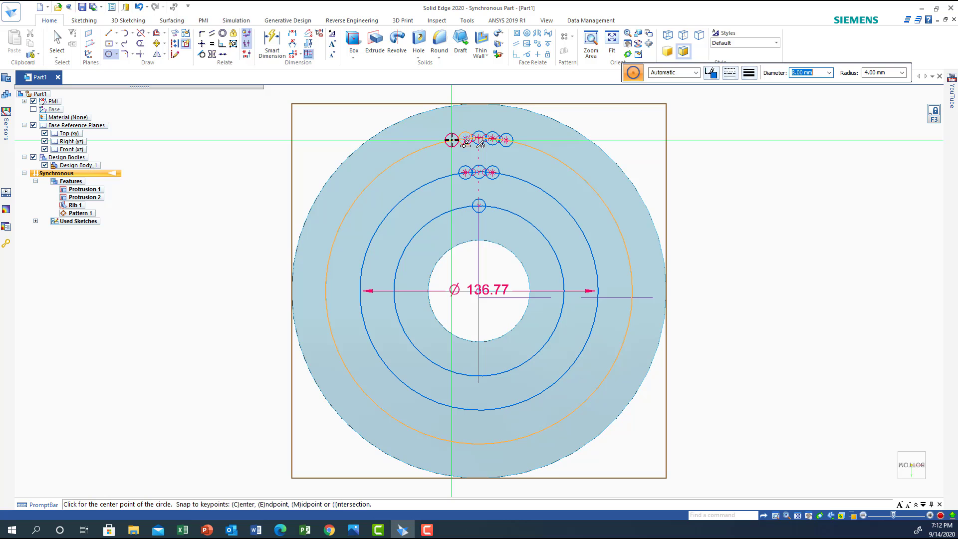
pyautogui.click(452, 139)
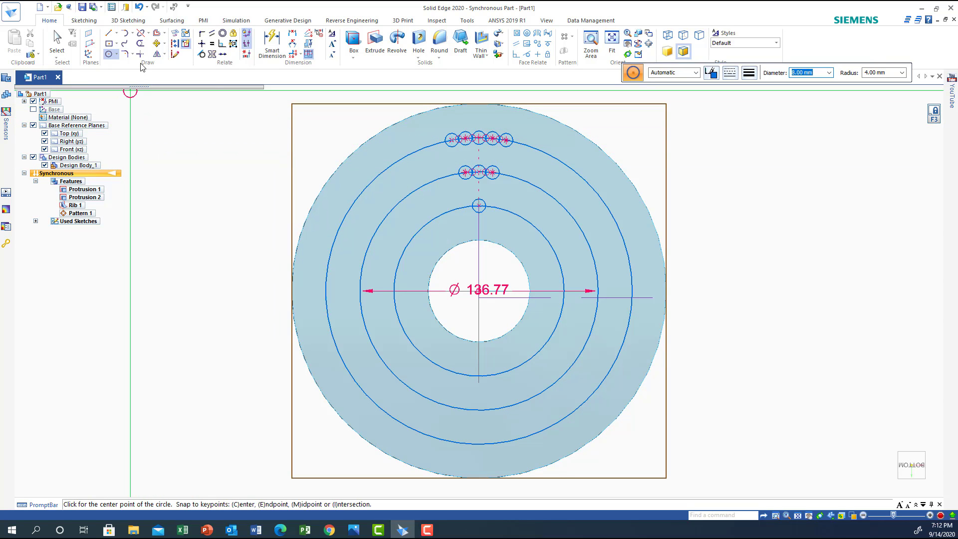
# Trim the 100, 140 and 180 mm construction circles outside the rows of small 8 mm circles
pyautogui.click(140, 44)
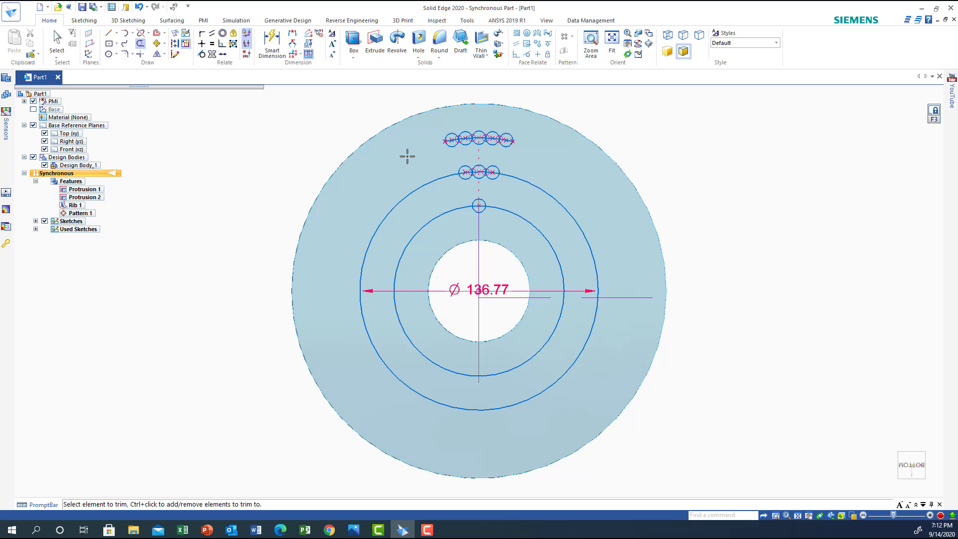
pyautogui.moveTo(407, 157); pyautogui.dragTo(409, 179)
pyautogui.moveTo(433, 220); pyautogui.dragTo(434, 220)
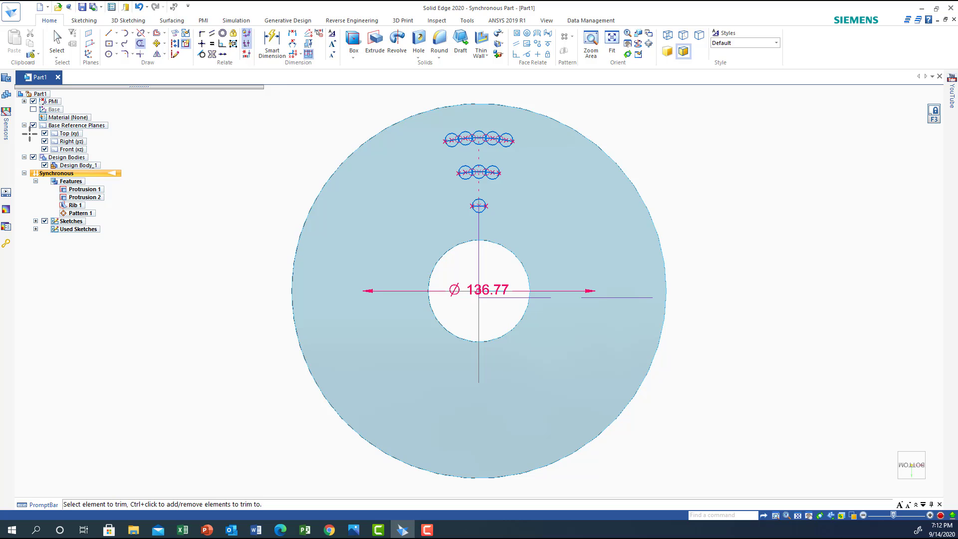
# Sketch two circles with diameters of 188 mm and 172 mm on the disk's underside, centred on the hub bore
pyautogui.click(110, 55)
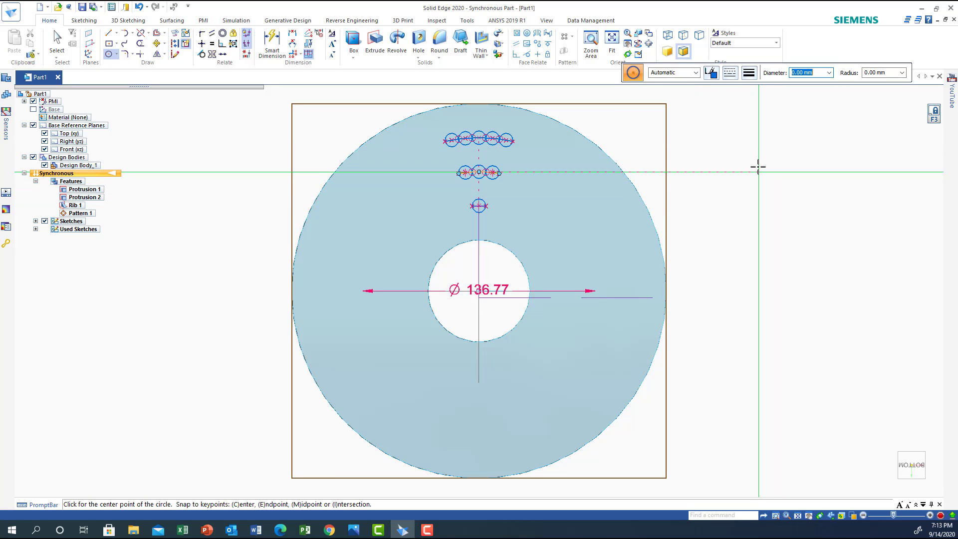
pyautogui.write('1')
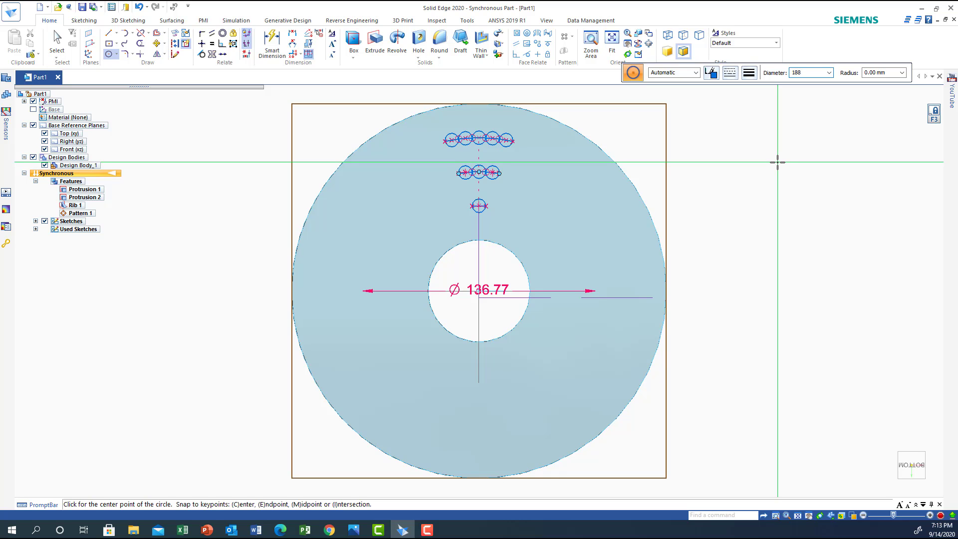
pyautogui.write('88')
pyautogui.press('Return')
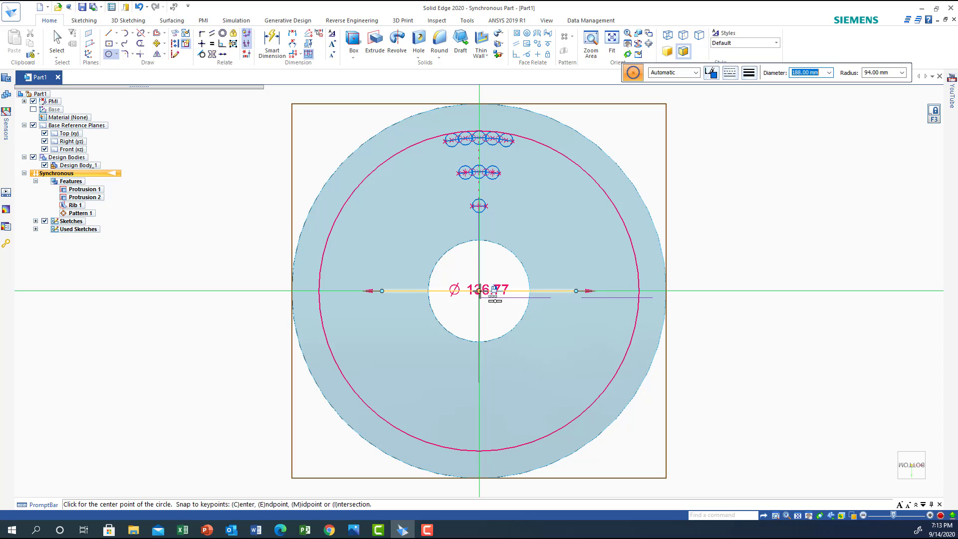
pyautogui.write('172')
pyautogui.press('Return')
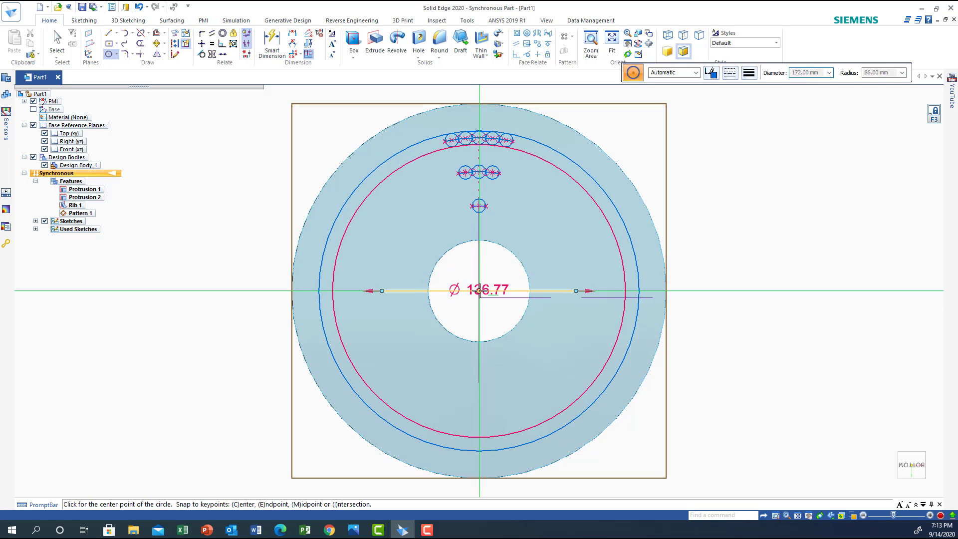
pyautogui.click(479, 291)
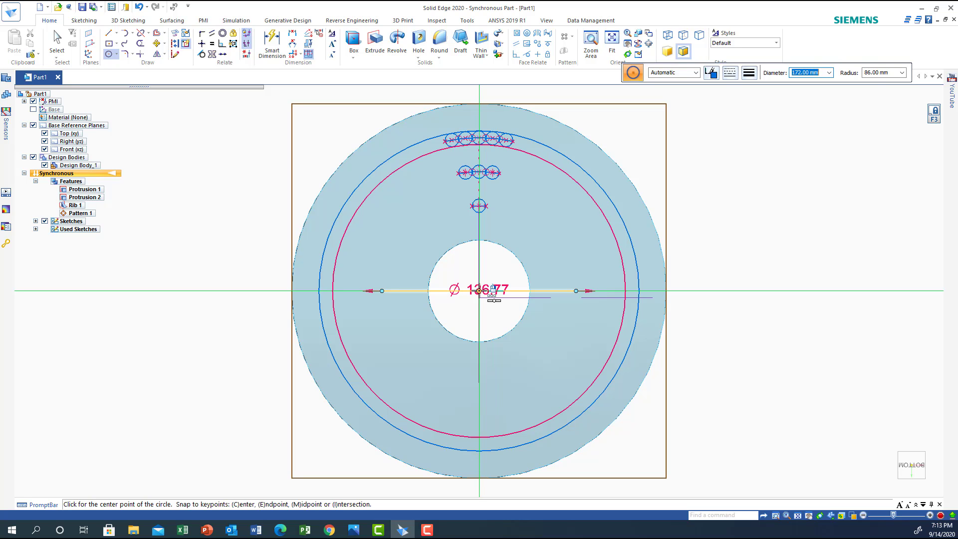
# Add two concentric circles with diameters of 148 mm and 132 mm around the row of three small circles
pyautogui.write('148')
pyautogui.press('Return')
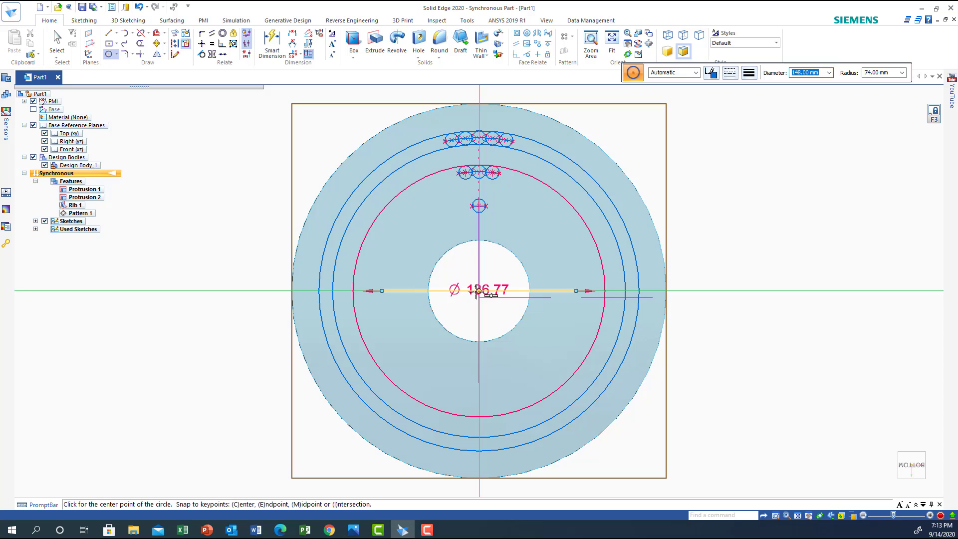
pyautogui.click(478, 290)
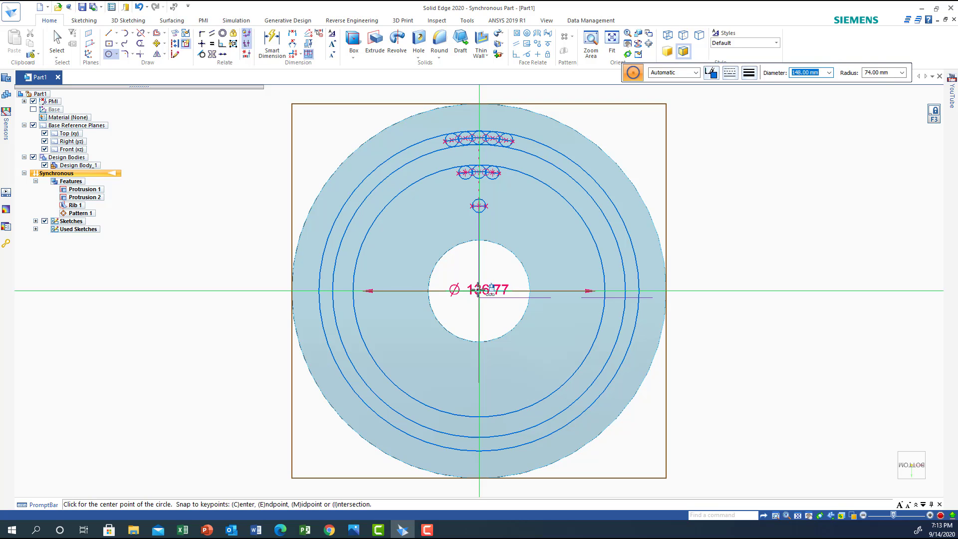
pyautogui.write('132')
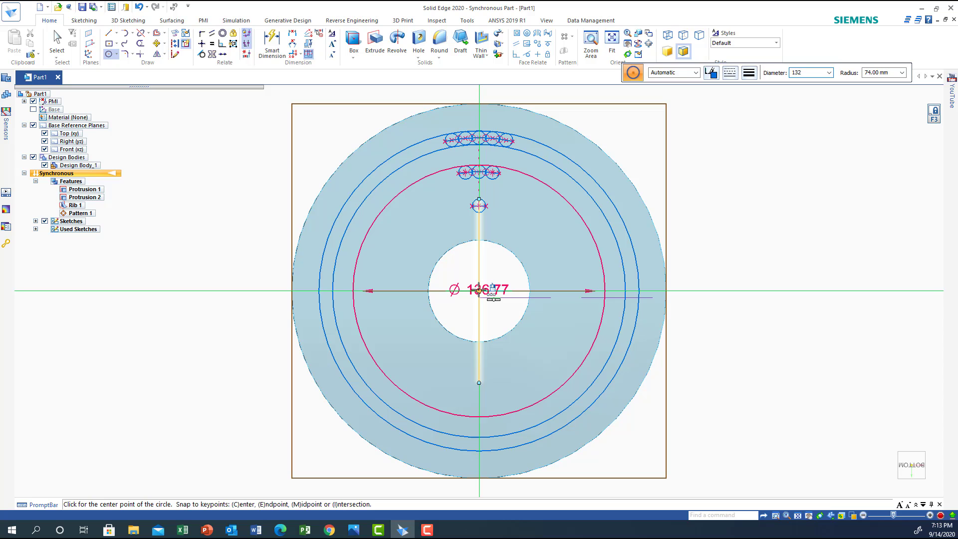
pyautogui.press('Return')
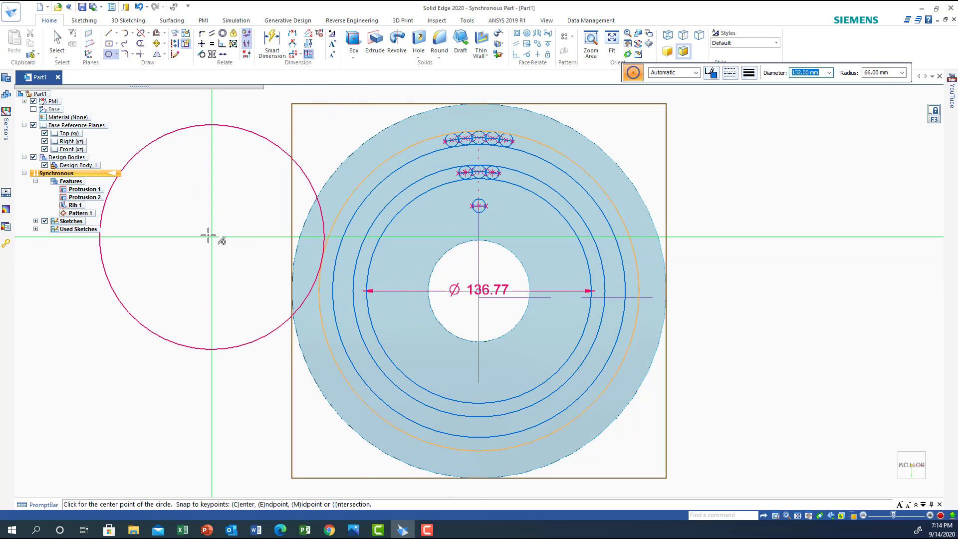
pyautogui.rightClick(170, 223)
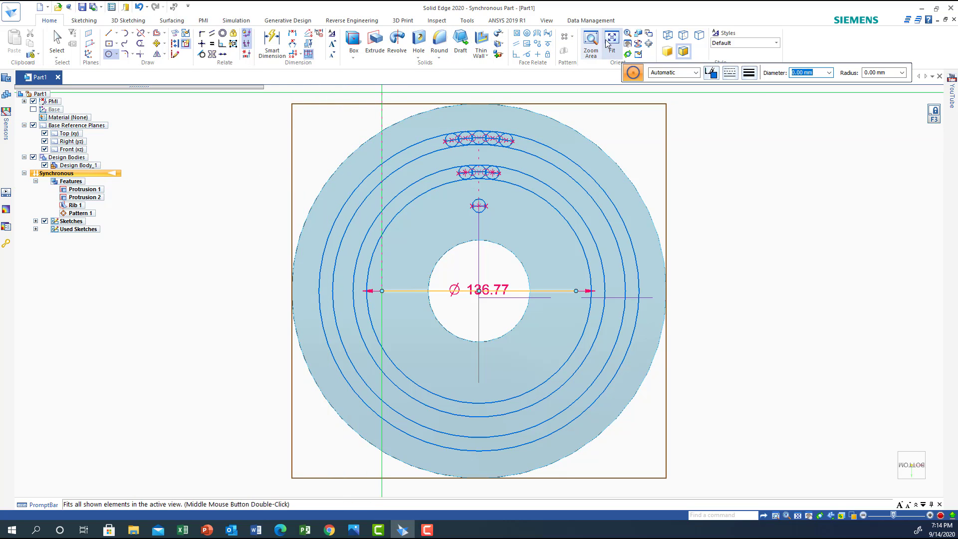
# Apply Tangent relations between both end circles of the five-circle row and the 188 mm and 172 mm circles
pyautogui.click(591, 42)
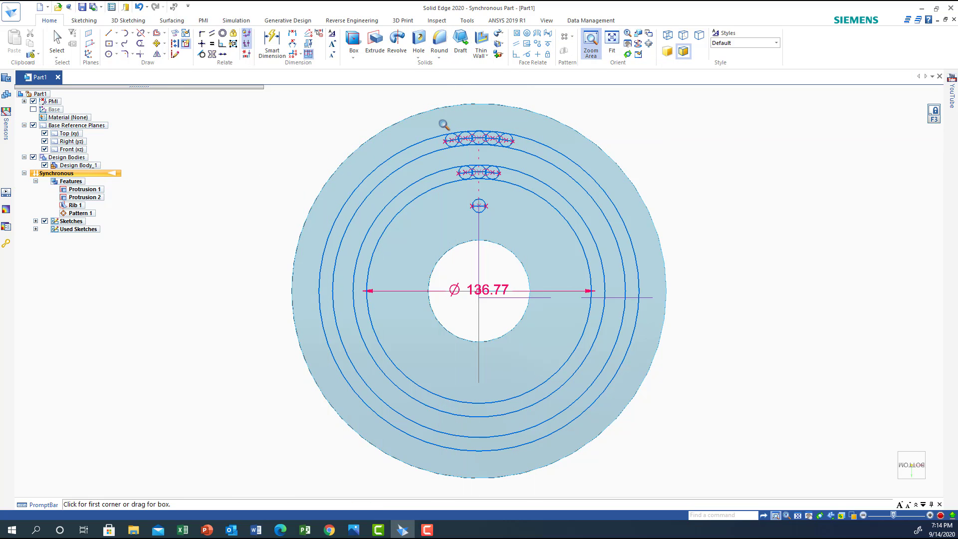
pyautogui.moveTo(444, 125); pyautogui.dragTo(507, 193)
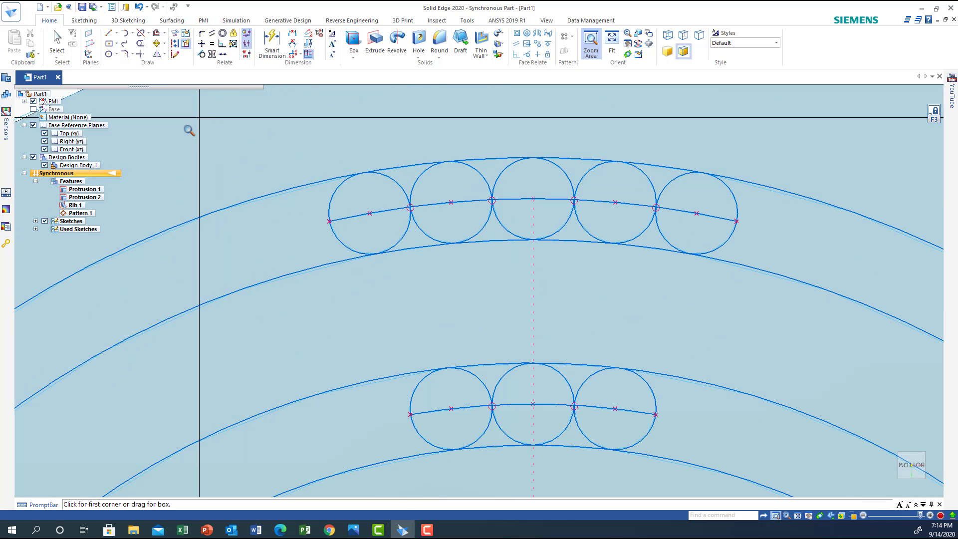
pyautogui.click(202, 55)
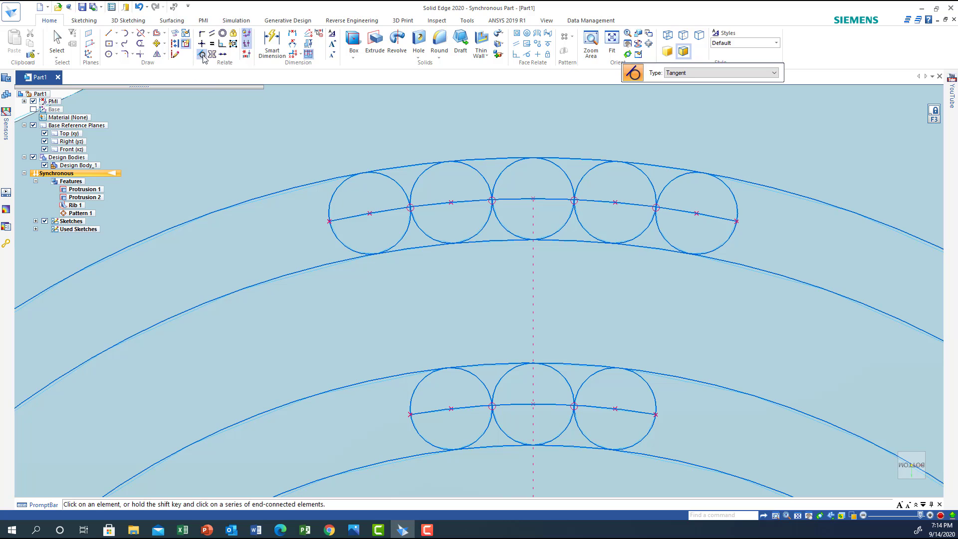
pyautogui.click(335, 191)
pyautogui.click(343, 172)
pyautogui.click(351, 254)
pyautogui.click(346, 259)
pyautogui.click(728, 187)
pyautogui.click(746, 182)
pyautogui.click(727, 240)
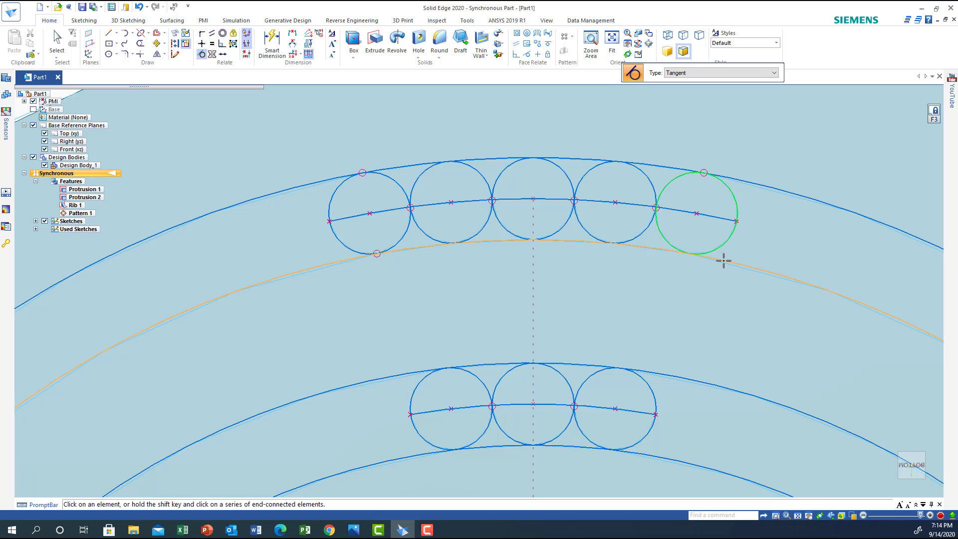
pyautogui.click(724, 260)
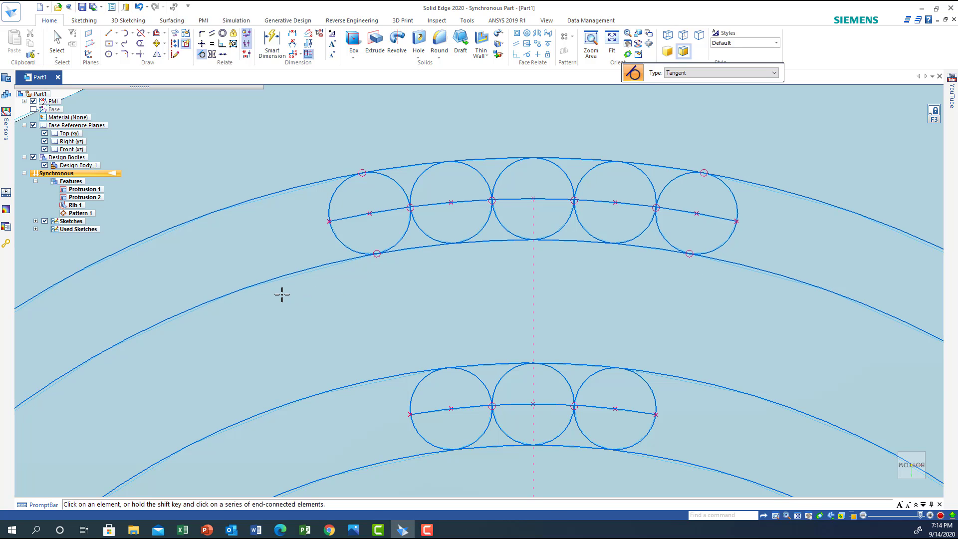
# Make both end circles of the three-circle row tangent to the 148 mm and 132 mm circles
pyautogui.click(405, 374)
pyautogui.click(415, 388)
pyautogui.click(424, 436)
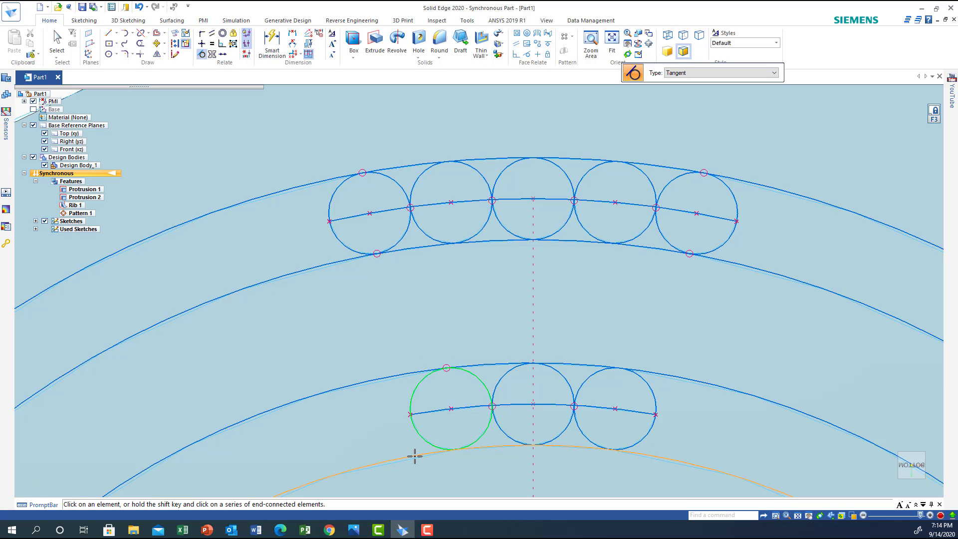
pyautogui.click(415, 456)
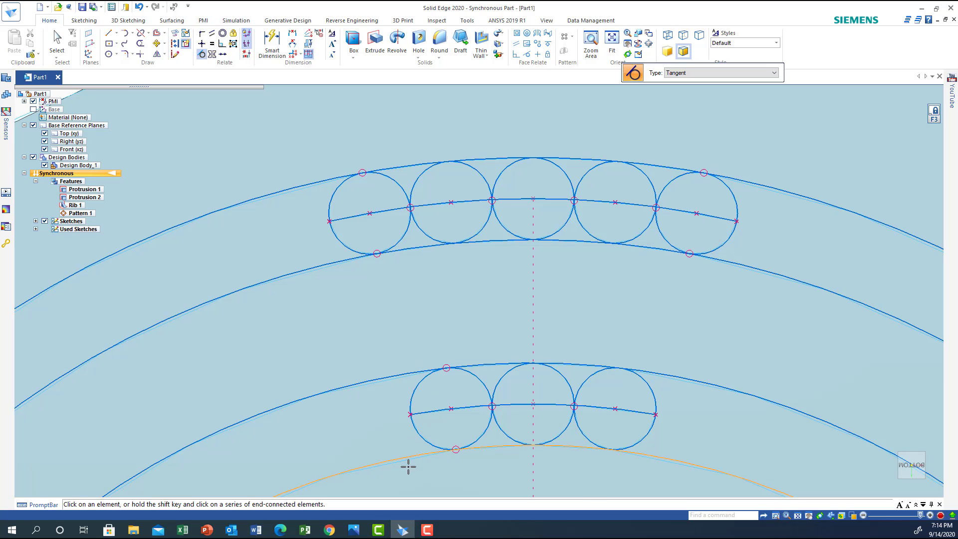
pyautogui.click(648, 379)
pyautogui.click(659, 374)
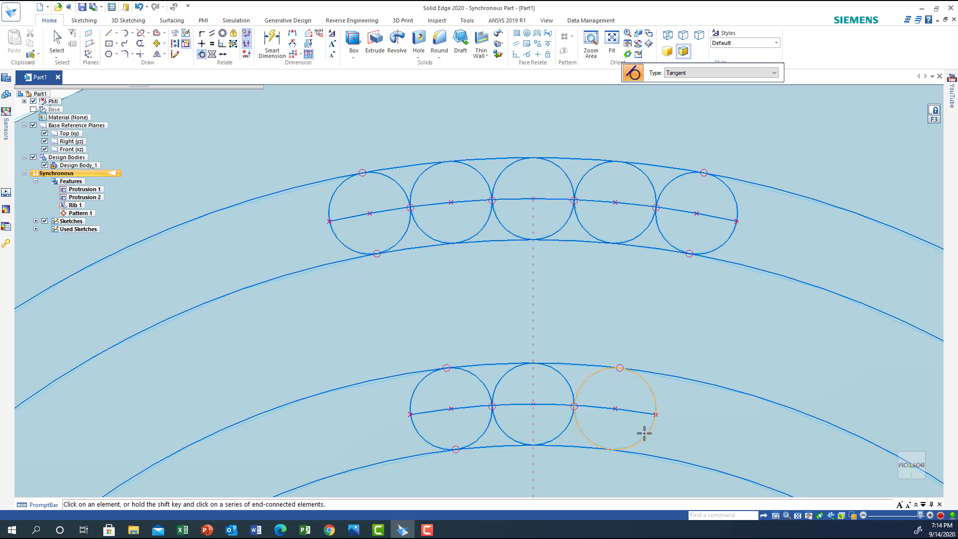
pyautogui.click(639, 450)
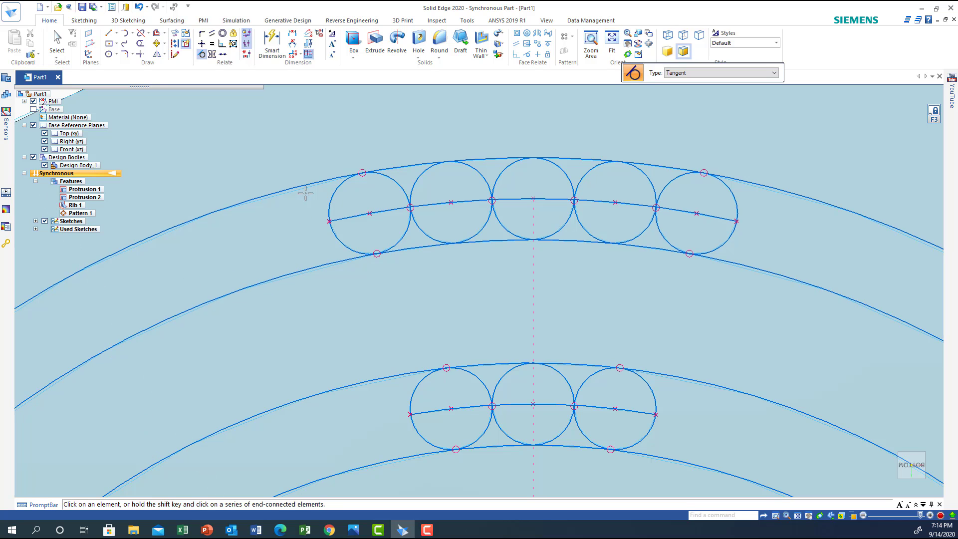
# Trim the four large concentric circles back to their tangent points on the end circles of both rows
pyautogui.click(140, 44)
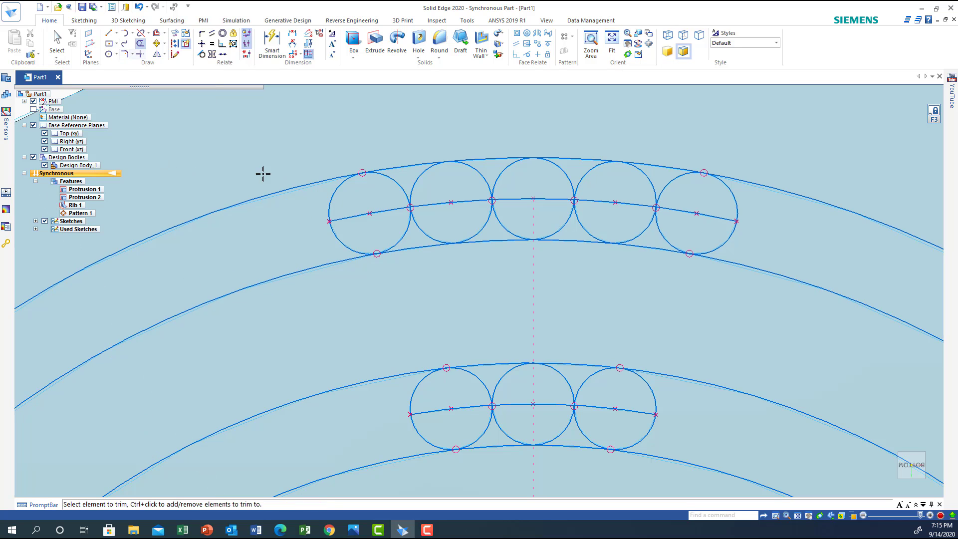
pyautogui.moveTo(234, 154)
pyautogui.mouseDown()
pyautogui.moveTo(229, 210)
pyautogui.moveTo(250, 287)
pyautogui.moveTo(312, 365)
pyautogui.moveTo(344, 442)
pyautogui.mouseUp()
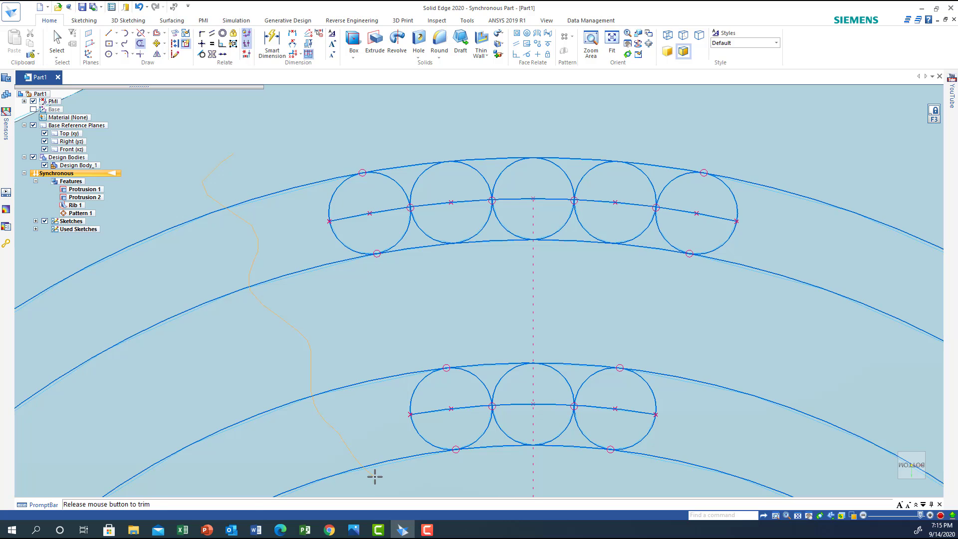
pyautogui.moveTo(375, 476); pyautogui.dragTo(375, 477)
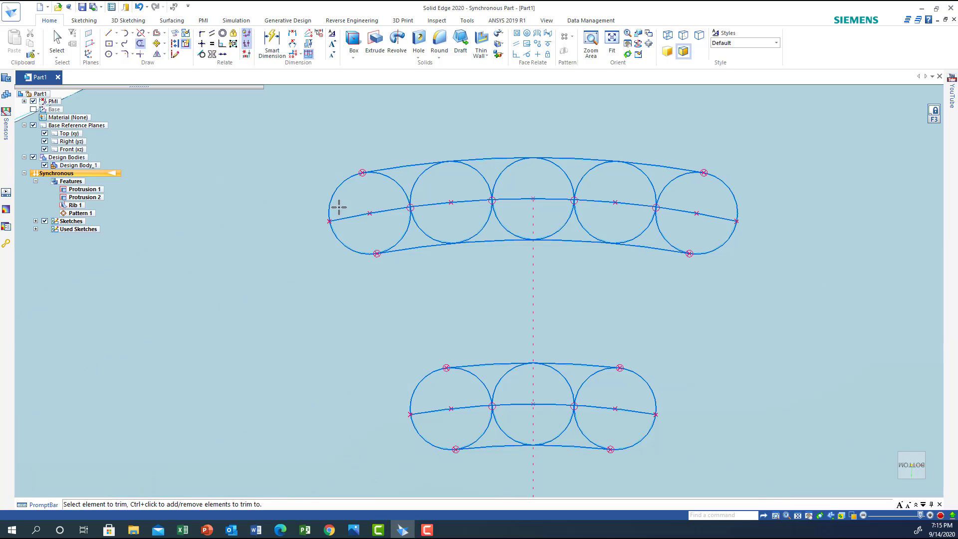
# Trim the inner arcs of the five-circle row above and below its centre arc, leaving the curved slot outline
pyautogui.moveTo(375, 194); pyautogui.dragTo(446, 190)
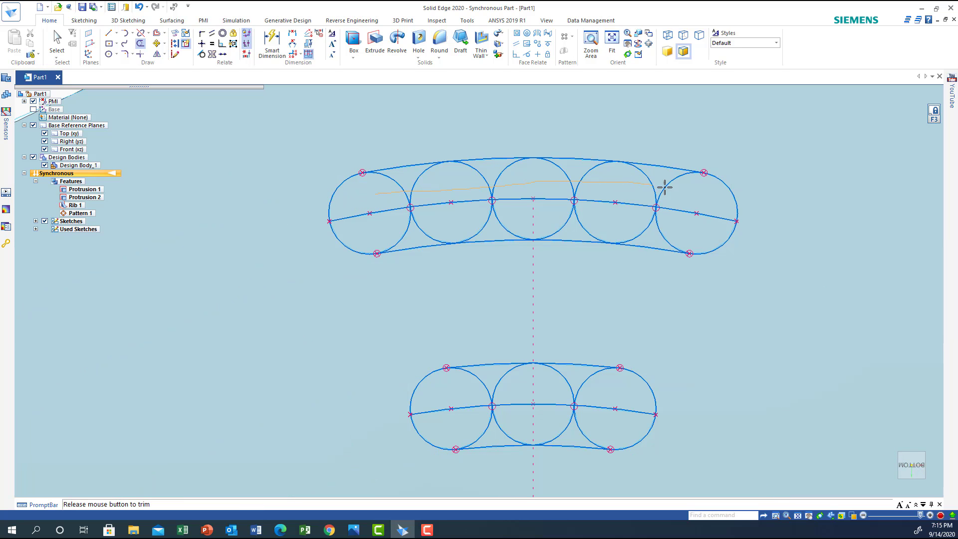
pyautogui.moveTo(681, 192); pyautogui.dragTo(680, 192)
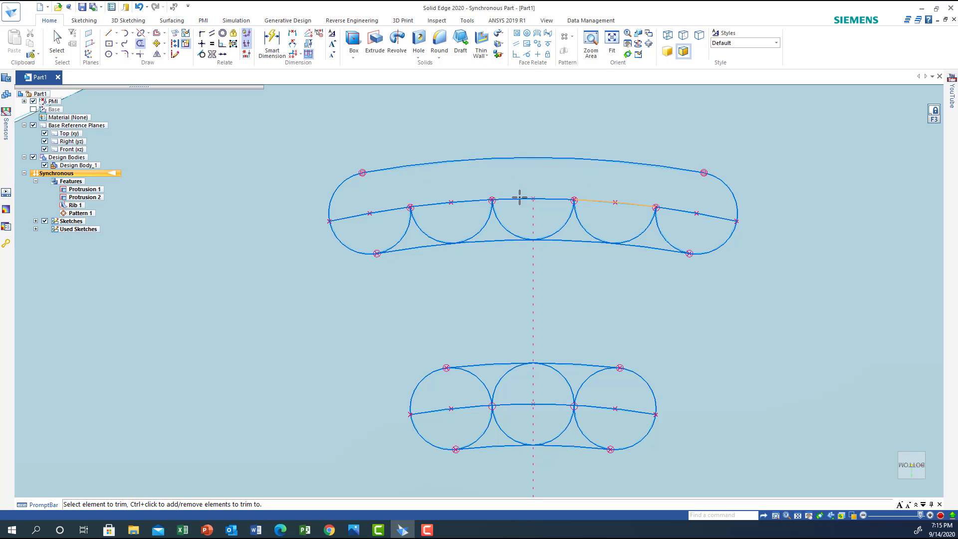
pyautogui.moveTo(375, 230); pyautogui.dragTo(447, 228)
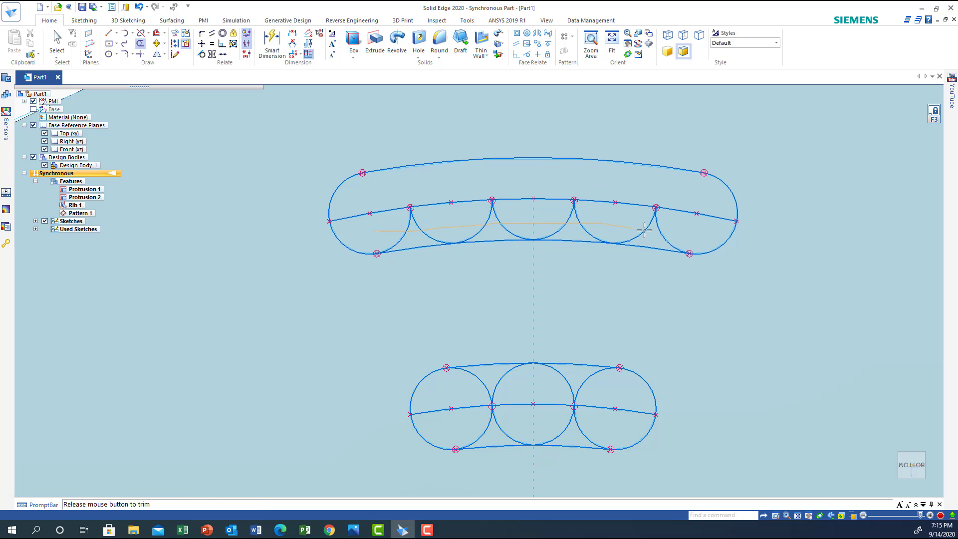
pyautogui.moveTo(674, 233); pyautogui.dragTo(677, 233)
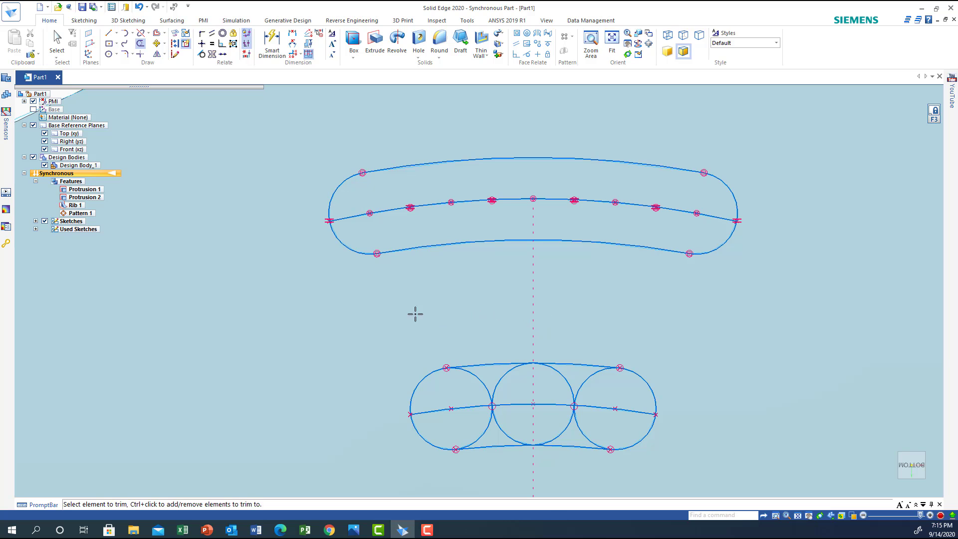
# Trim the inner arcs of the three-circle row above and below its centre arc, leaving the smaller curved slot outline
pyautogui.moveTo(461, 387); pyautogui.dragTo(527, 378)
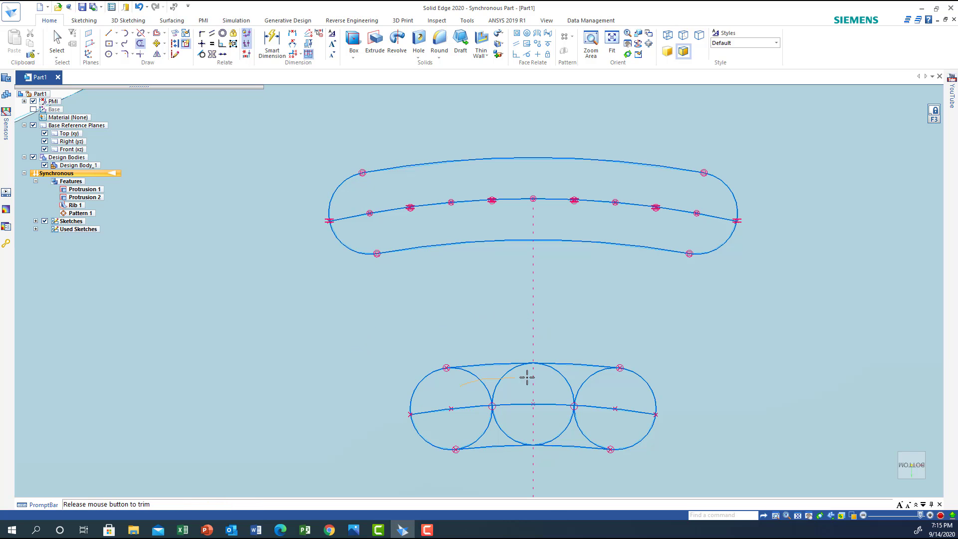
pyautogui.moveTo(600, 385); pyautogui.dragTo(592, 387)
pyautogui.moveTo(492, 415); pyautogui.dragTo(445, 427)
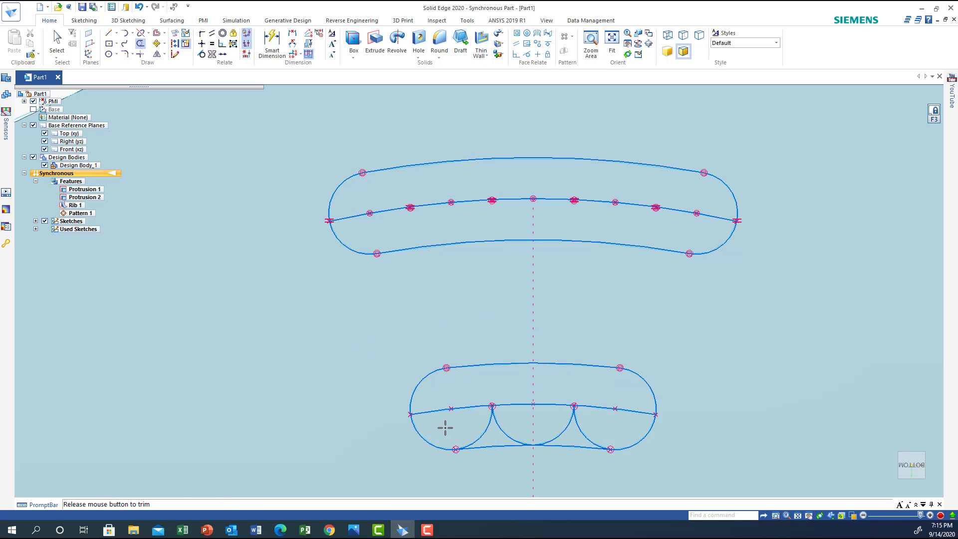
pyautogui.moveTo(600, 423); pyautogui.dragTo(603, 419)
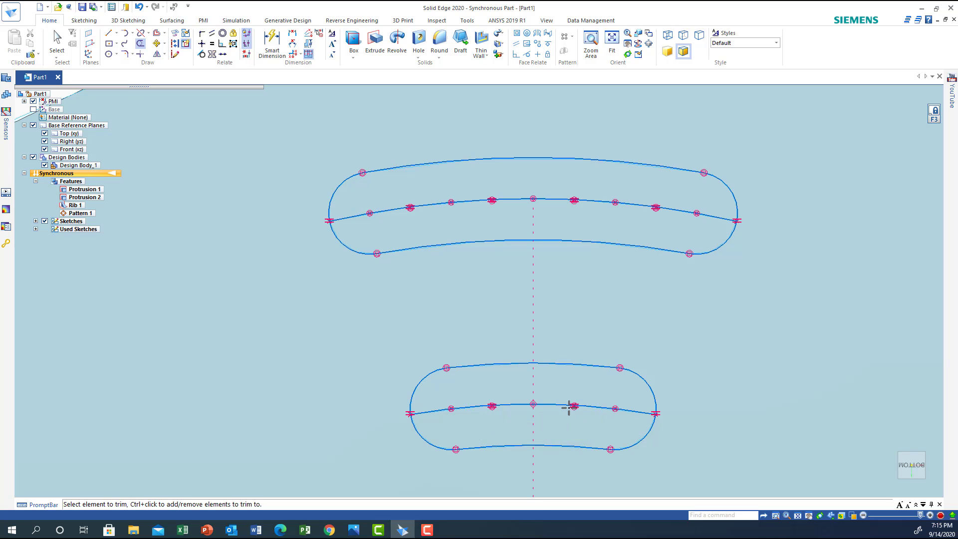
# Trim away the centre arcs and leftover inner arcs inside both curved slots, leaving only their closed outlines
pyautogui.moveTo(382, 211); pyautogui.dragTo(360, 204)
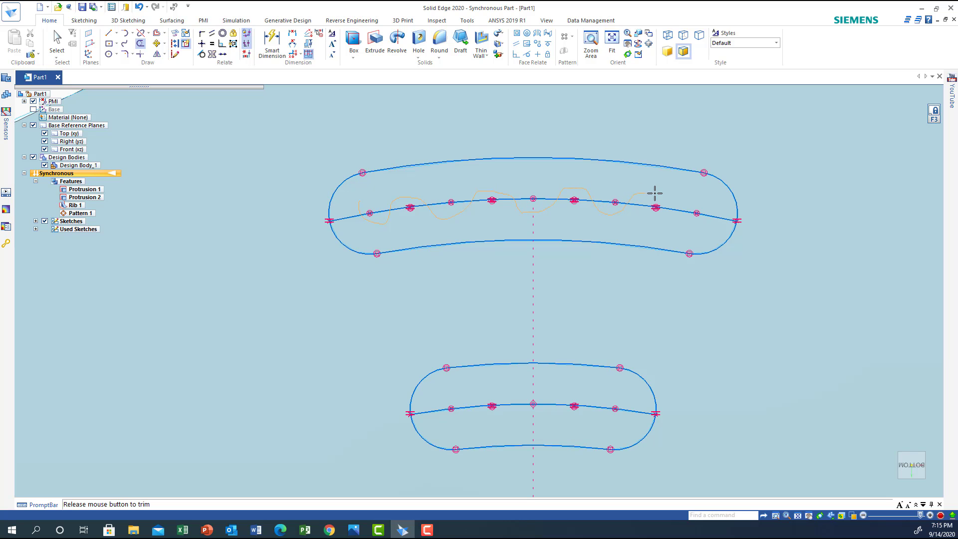
pyautogui.moveTo(713, 221)
pyautogui.mouseDown()
pyautogui.moveTo(715, 203)
pyautogui.moveTo(667, 202)
pyautogui.mouseUp()
pyautogui.moveTo(428, 176); pyautogui.dragTo(374, 190)
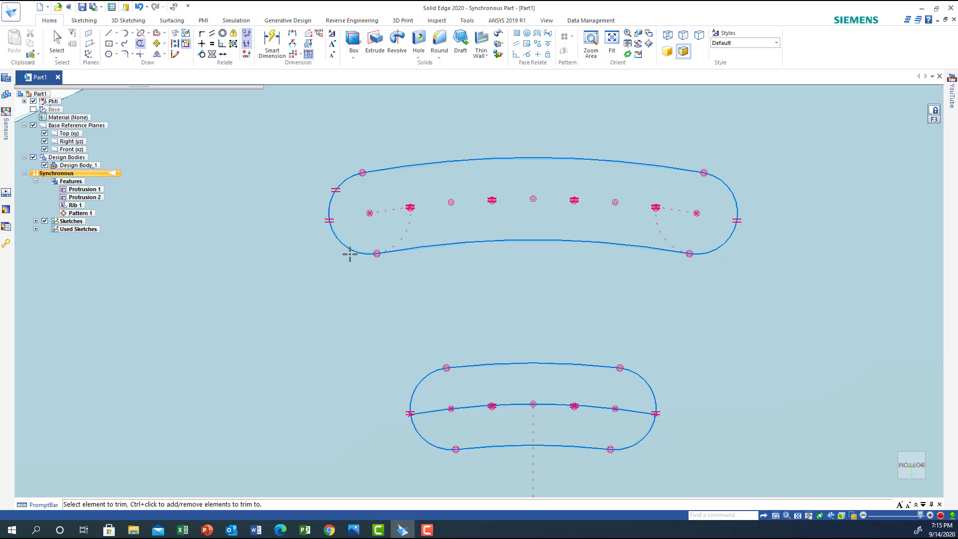
pyautogui.moveTo(434, 410); pyautogui.dragTo(440, 408)
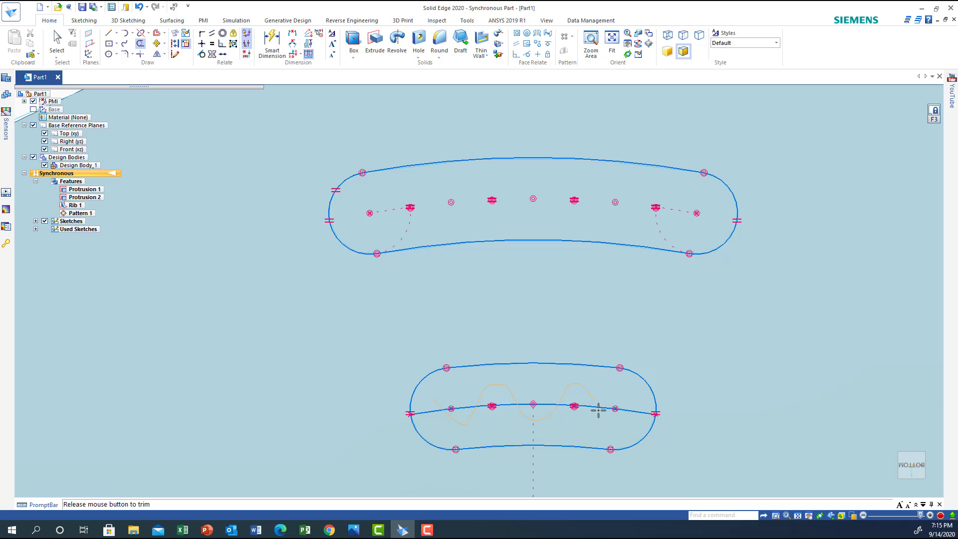
pyautogui.moveTo(630, 415)
pyautogui.mouseDown()
pyautogui.moveTo(635, 399)
pyautogui.moveTo(614, 394)
pyautogui.mouseUp()
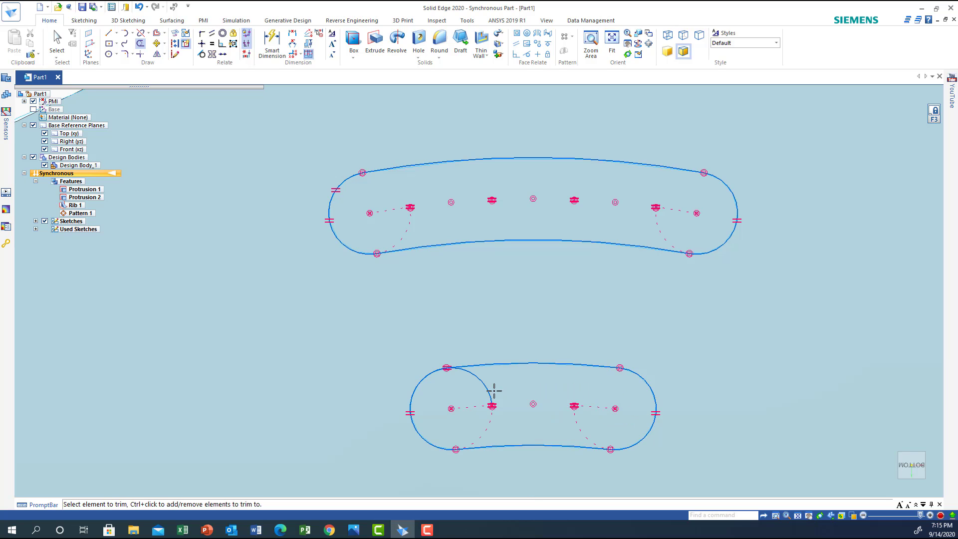
pyautogui.moveTo(483, 390); pyautogui.dragTo(479, 384)
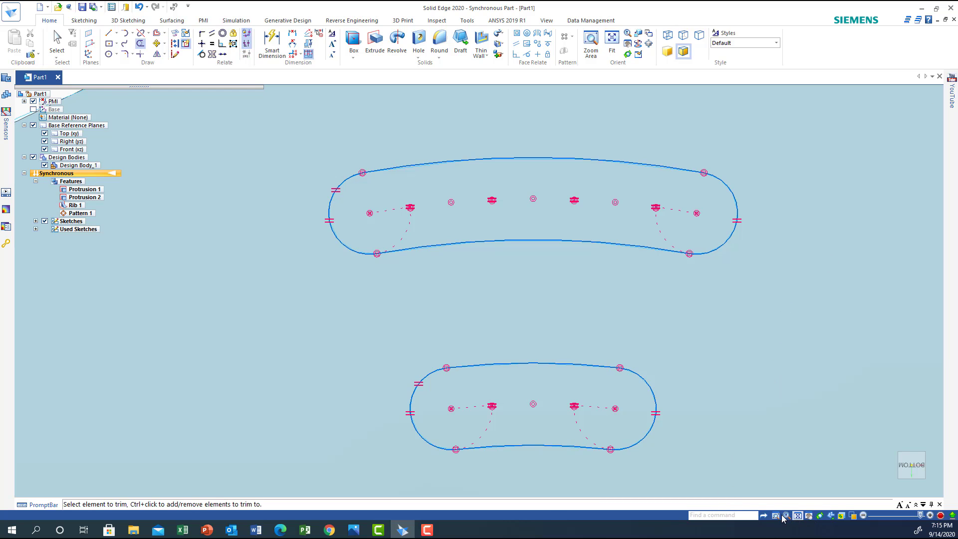
# Start an Extrude in Cut mode with Chain selection, using the small circle and both curved slot outlines on the disk's underside
pyautogui.click(612, 40)
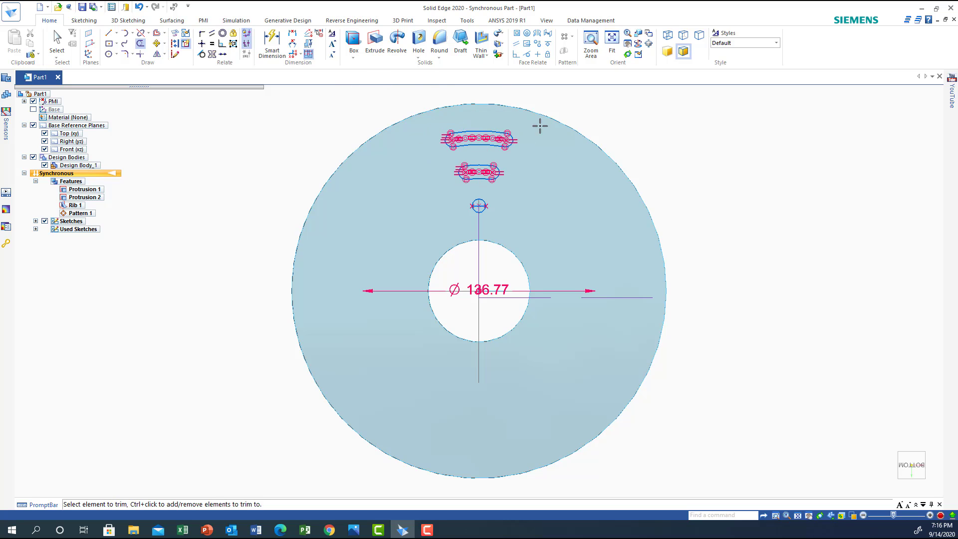
pyautogui.click(894, 485)
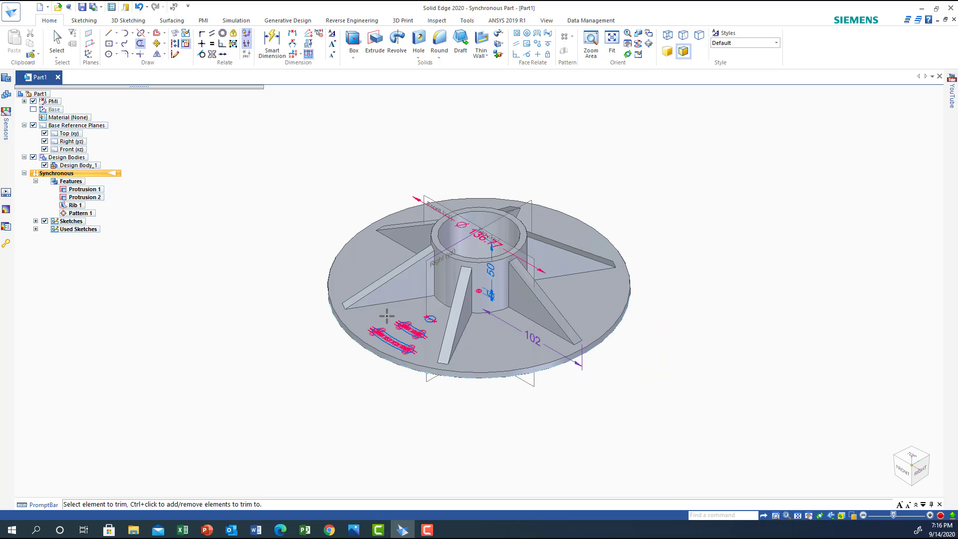
pyautogui.moveTo(918, 473)
pyautogui.moveTo(513, 436); pyautogui.dragTo(572, 298, button='middle')
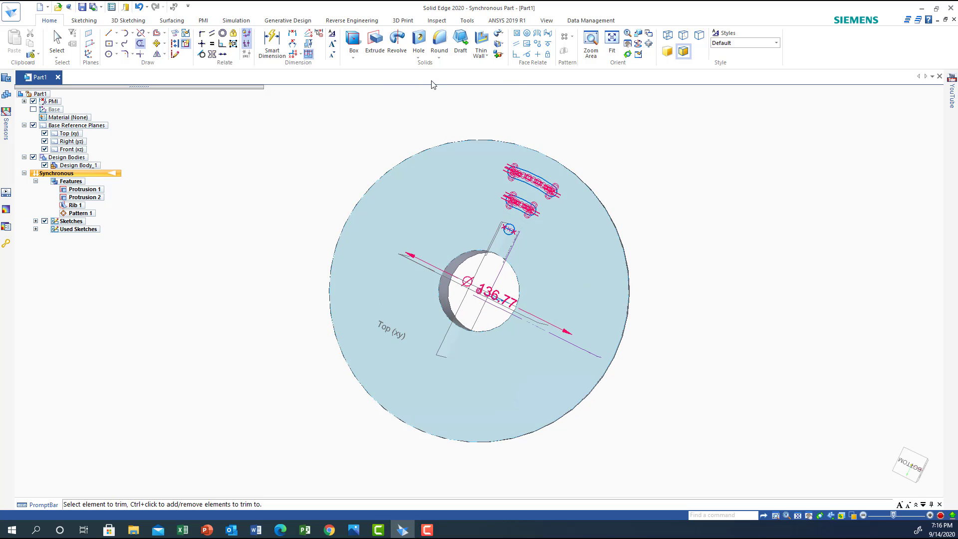
pyautogui.click(374, 39)
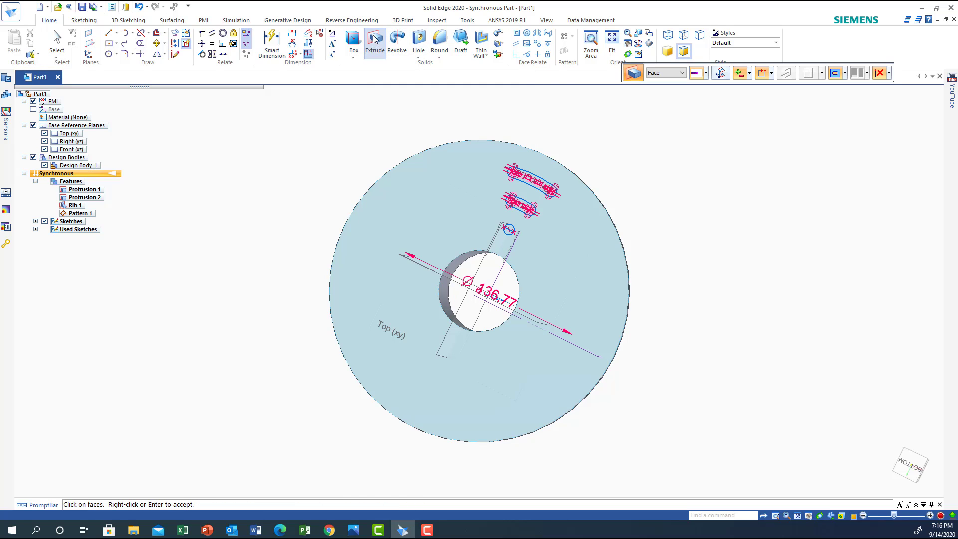
pyautogui.click(750, 74)
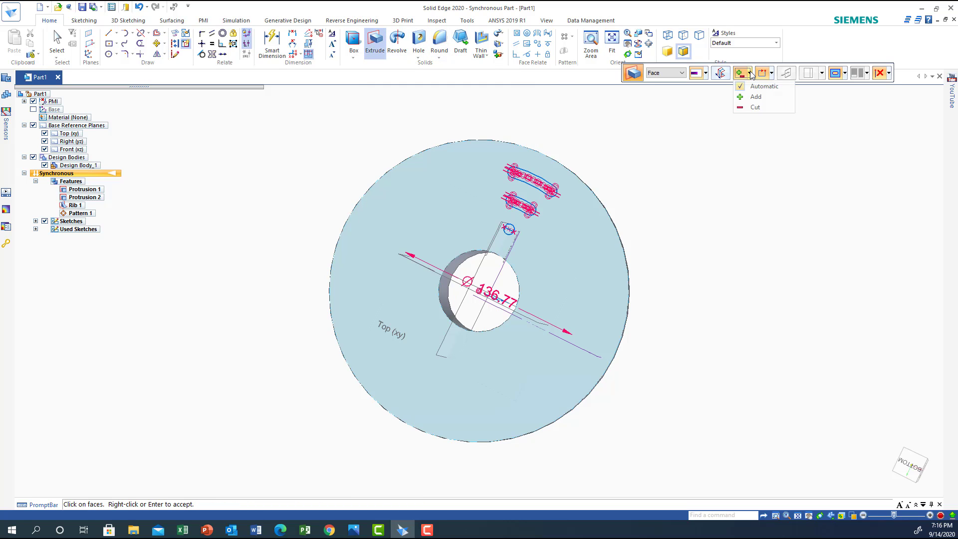
pyautogui.click(744, 108)
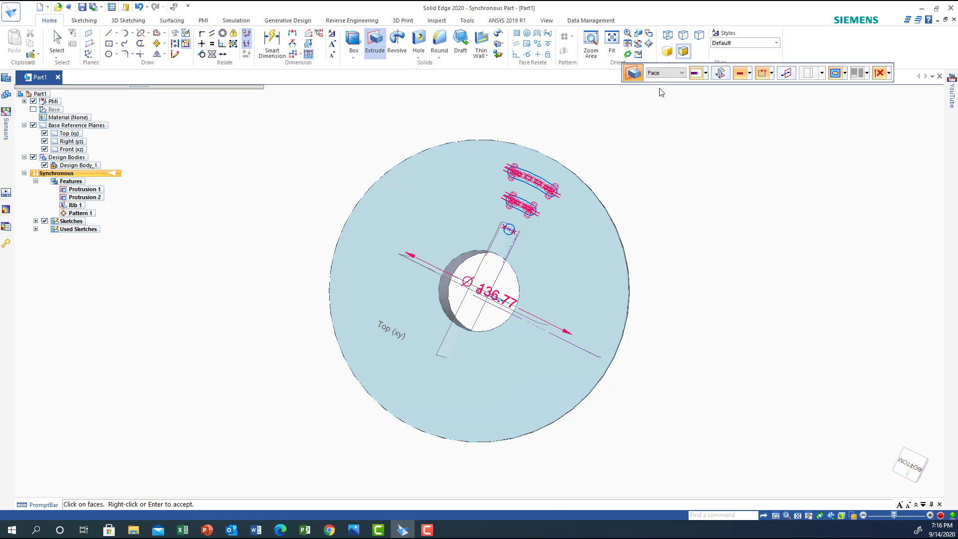
pyautogui.click(681, 72)
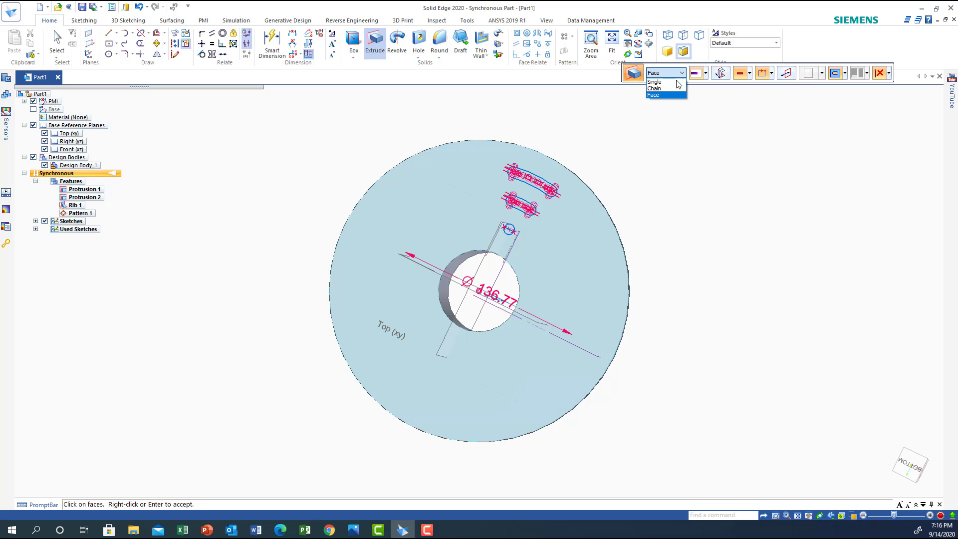
pyautogui.click(666, 88)
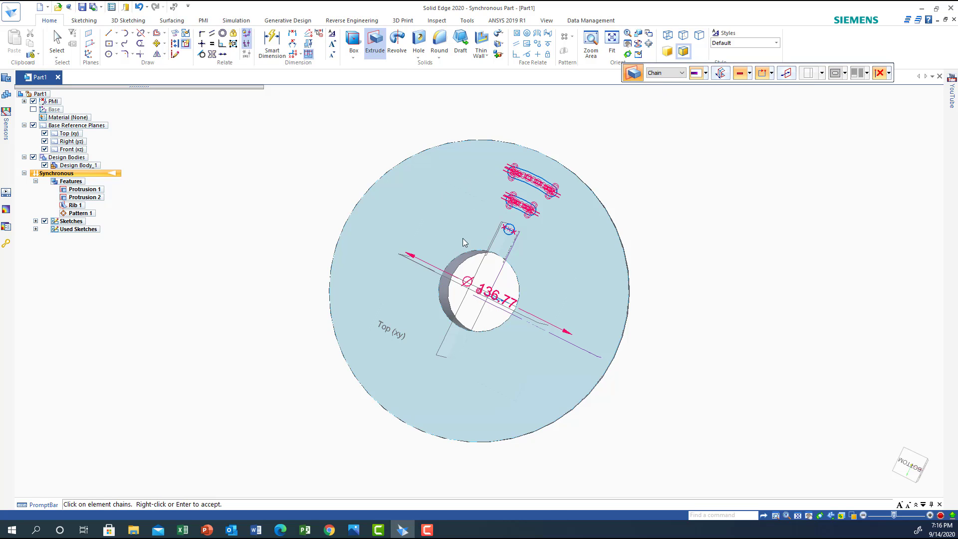
pyautogui.click(508, 235)
pyautogui.rightClick(489, 248)
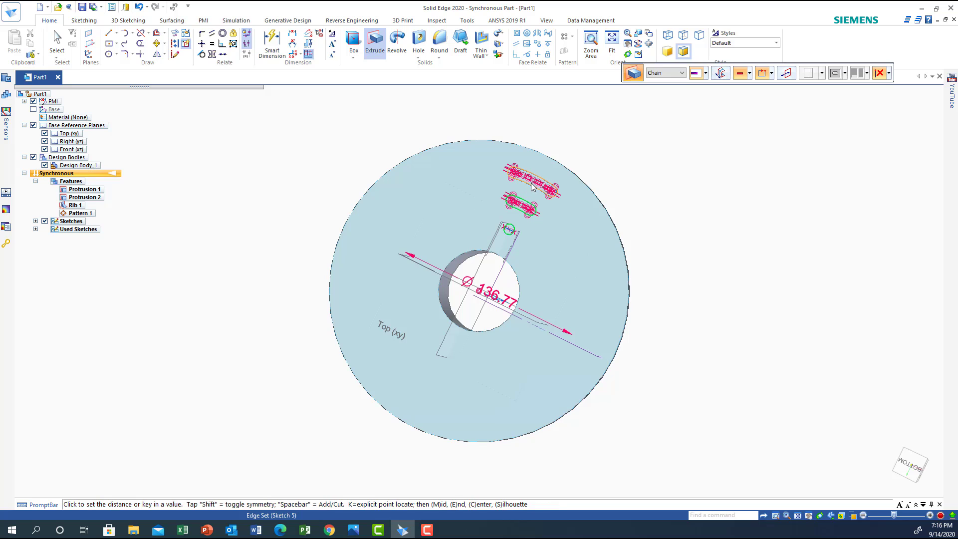
# Cut the selected circle and slot profiles into the base disk using the Through Next extent, directed toward the rib side
pyautogui.press('shift')
pyautogui.press('shift')
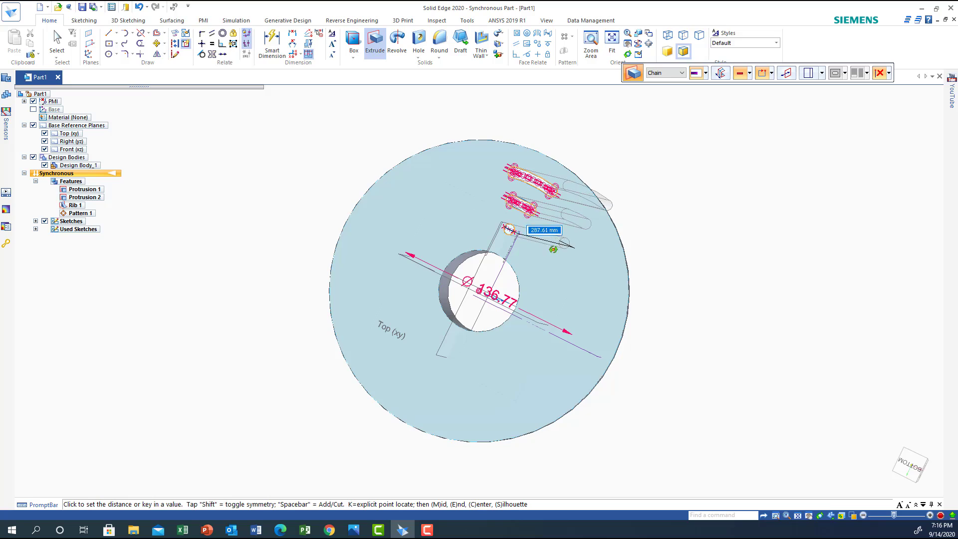
pyautogui.moveTo(552, 241); pyautogui.dragTo(456, 261, button='middle')
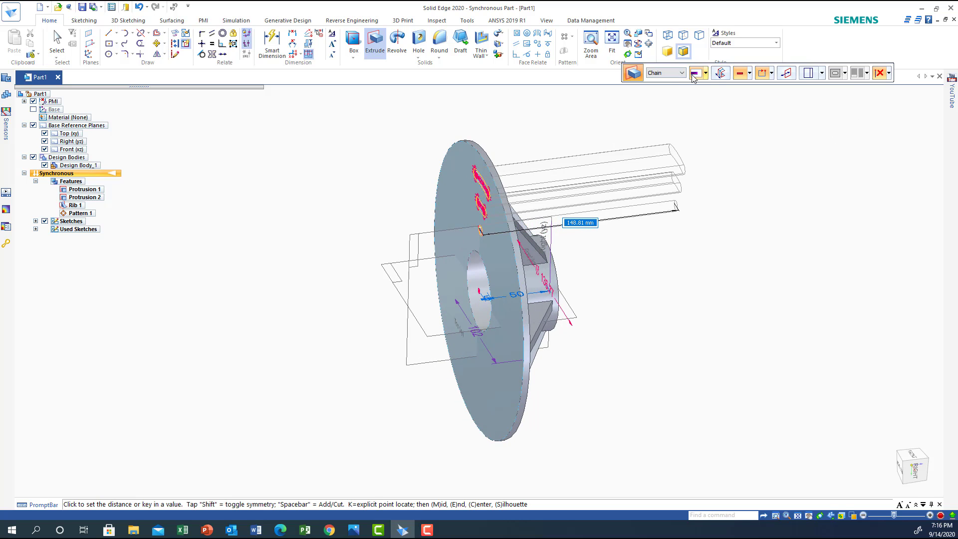
pyautogui.click(706, 74)
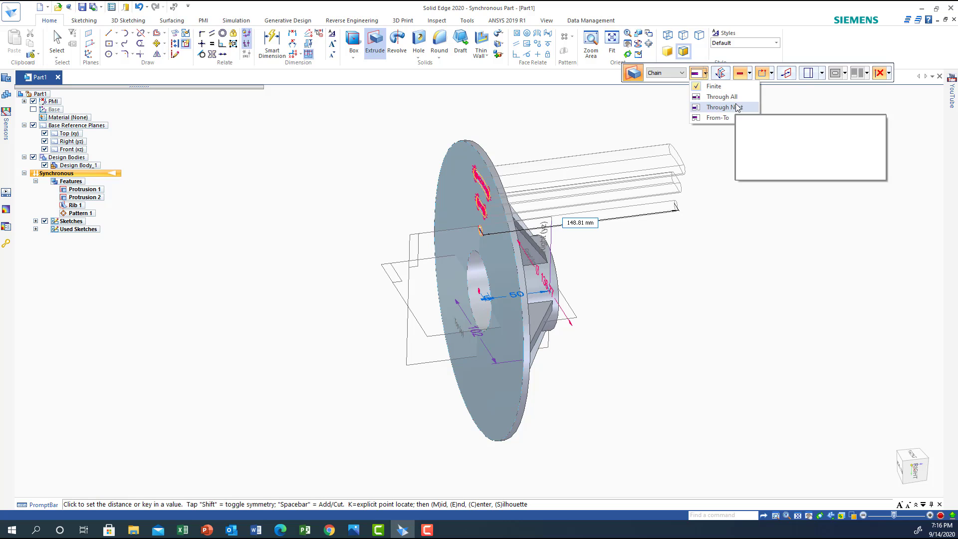
pyautogui.click(723, 108)
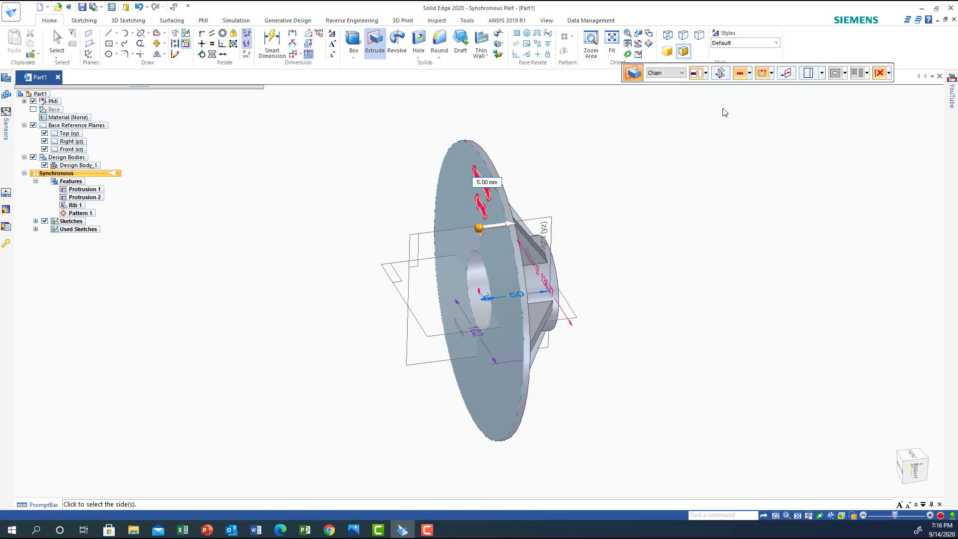
pyautogui.click(499, 229)
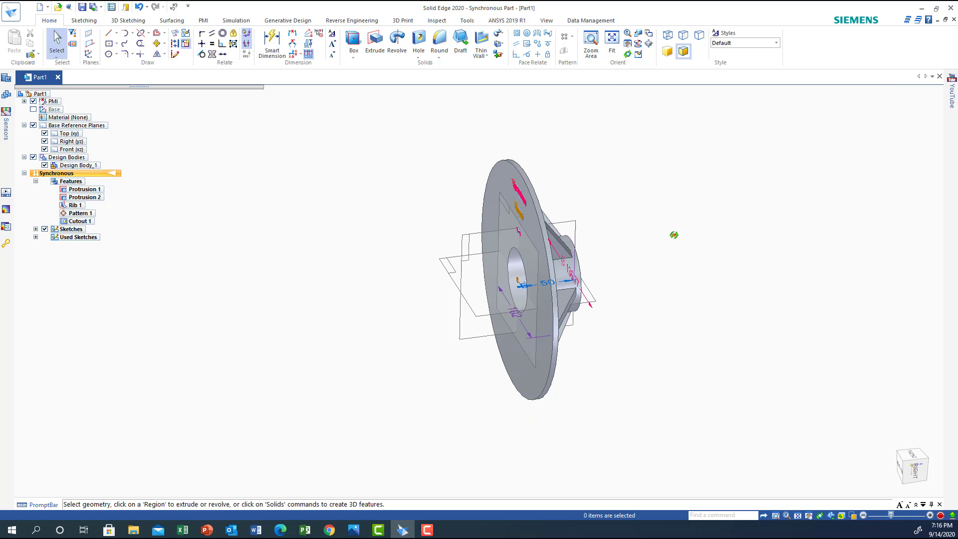
# Hide the design bodies and delete all remaining sketch geometry and dimensions, including the 102 mm dimension
pyautogui.moveTo(674, 235); pyautogui.dragTo(669, 426, button='middle')
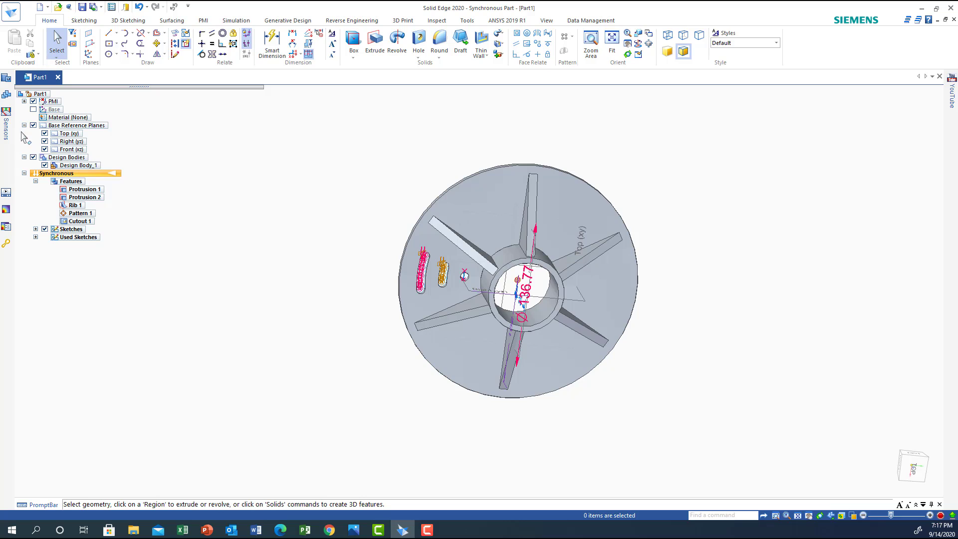
pyautogui.click(33, 157)
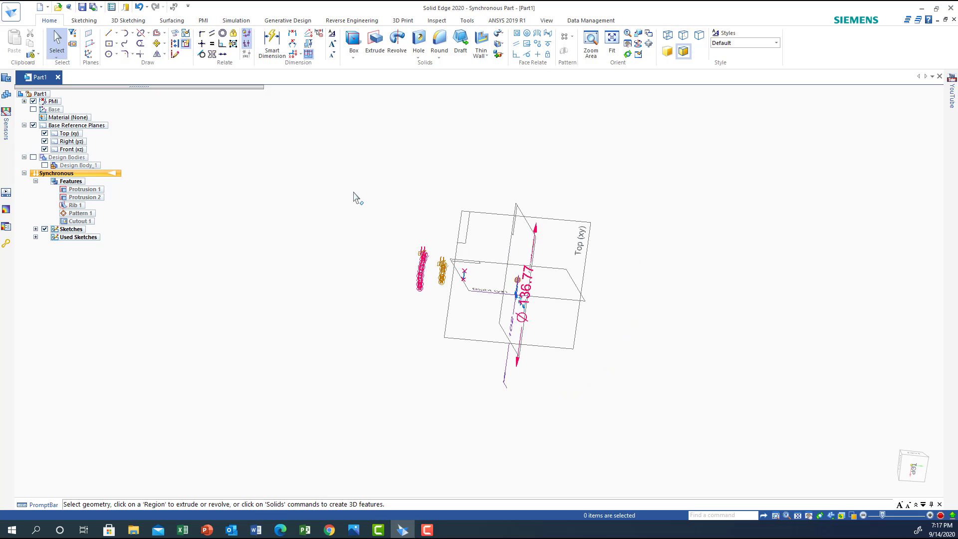
pyautogui.moveTo(390, 164)
pyautogui.mouseDown()
pyautogui.moveTo(406, 316)
pyautogui.moveTo(586, 402)
pyautogui.moveTo(618, 389)
pyautogui.mouseUp()
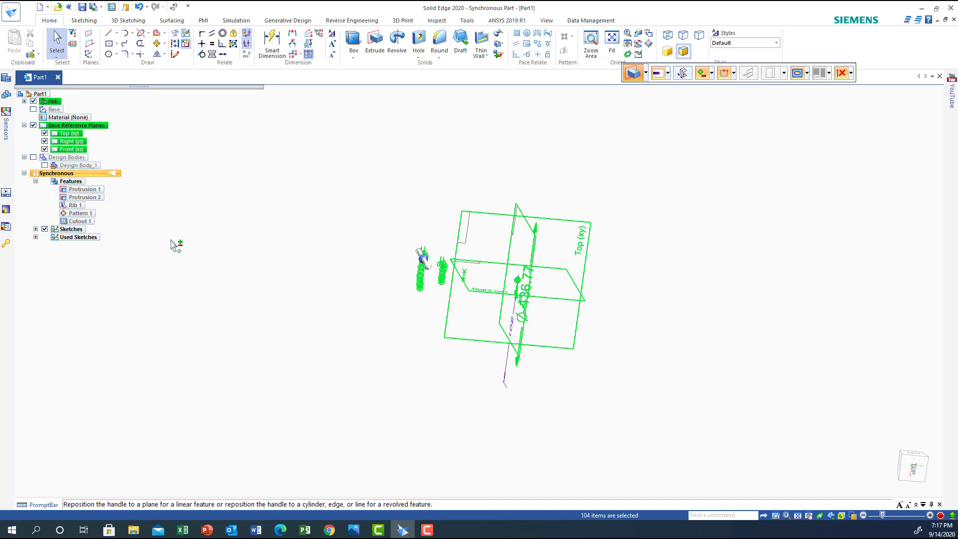
pyautogui.press('Delete')
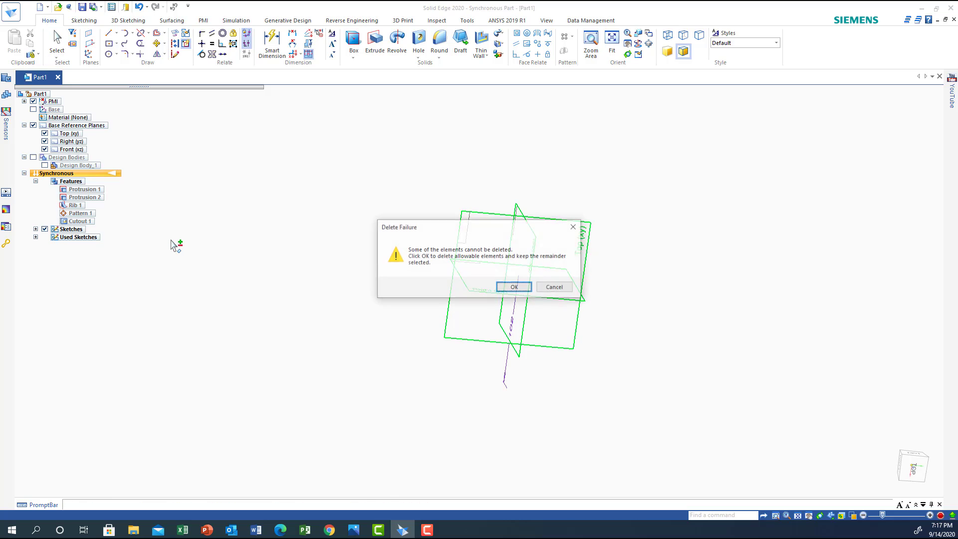
pyautogui.click(499, 288)
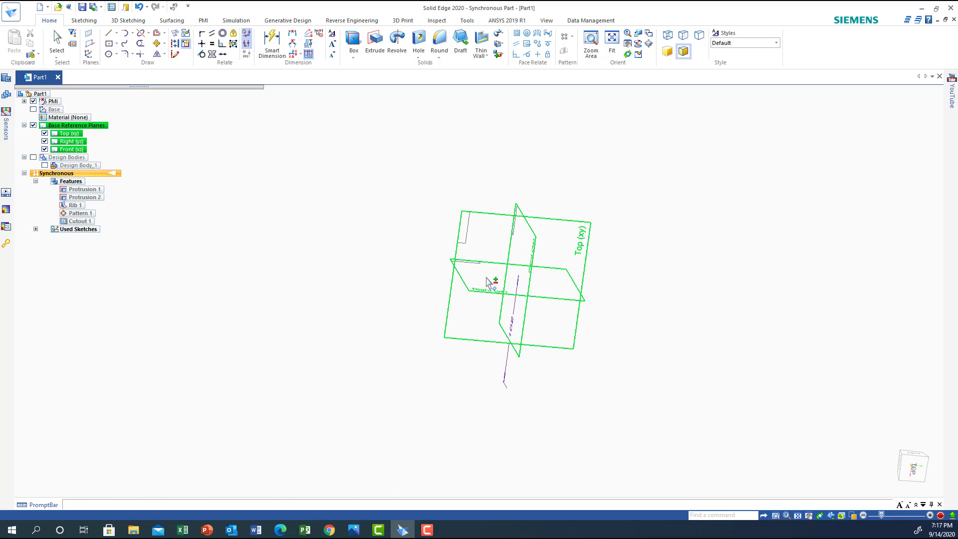
pyautogui.keyDown('ctrl'); pyautogui.click(506, 375); pyautogui.keyUp('ctrl')
pyautogui.press('Delete')
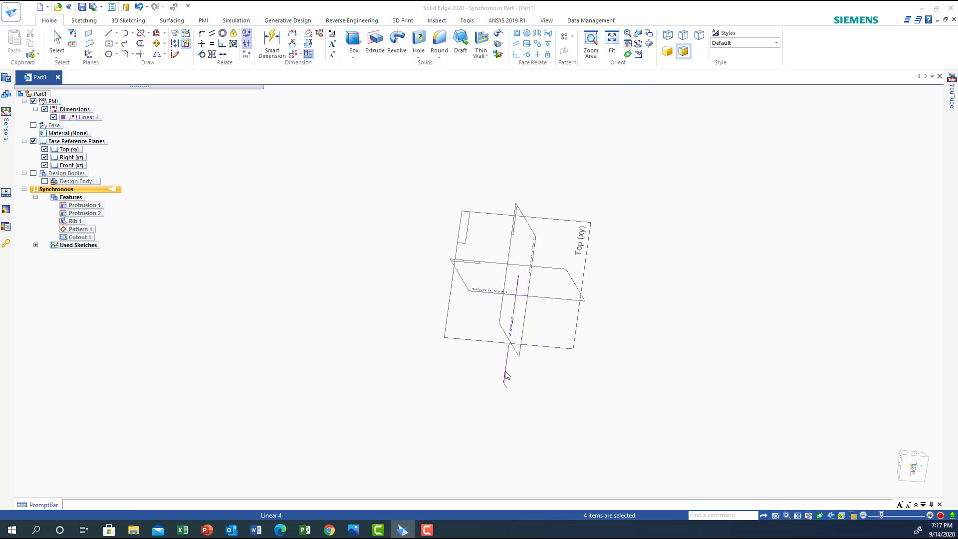
pyautogui.click(513, 286)
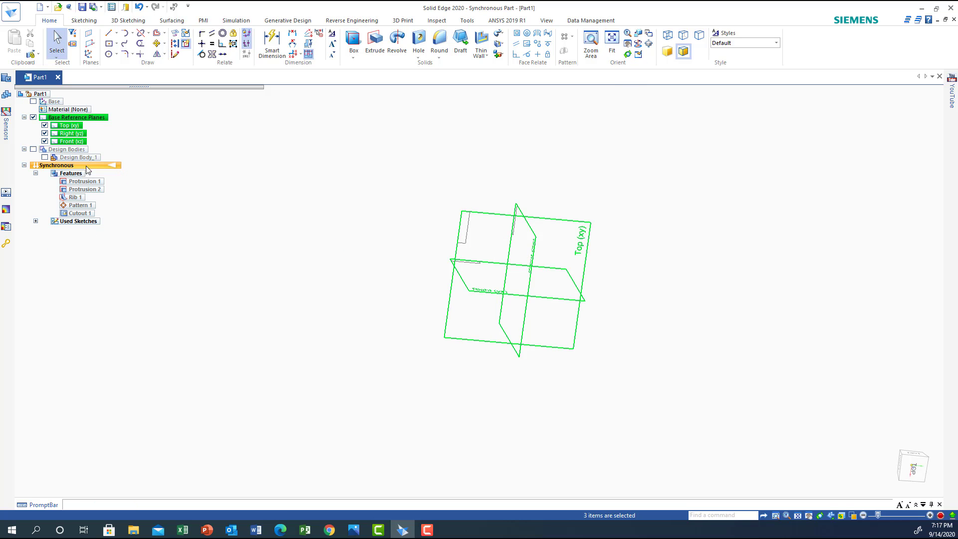
# Hide the base reference planes and show the design bodies again
pyautogui.click(34, 118)
pyautogui.click(33, 150)
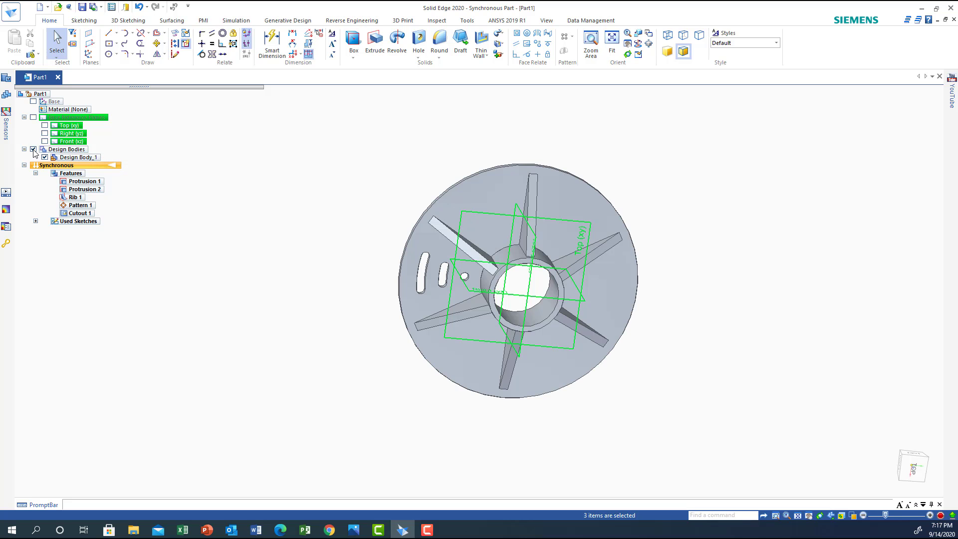
pyautogui.click(553, 370)
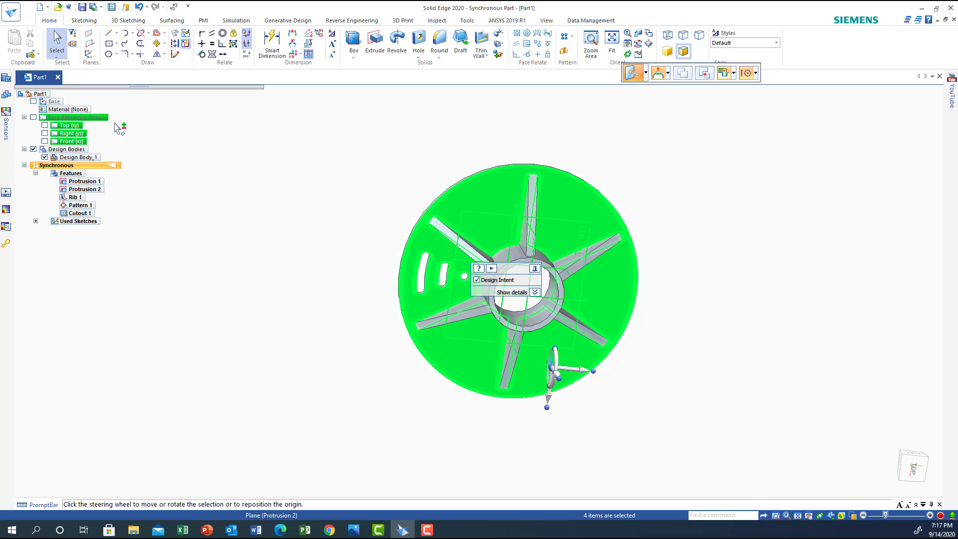
pyautogui.click(33, 117)
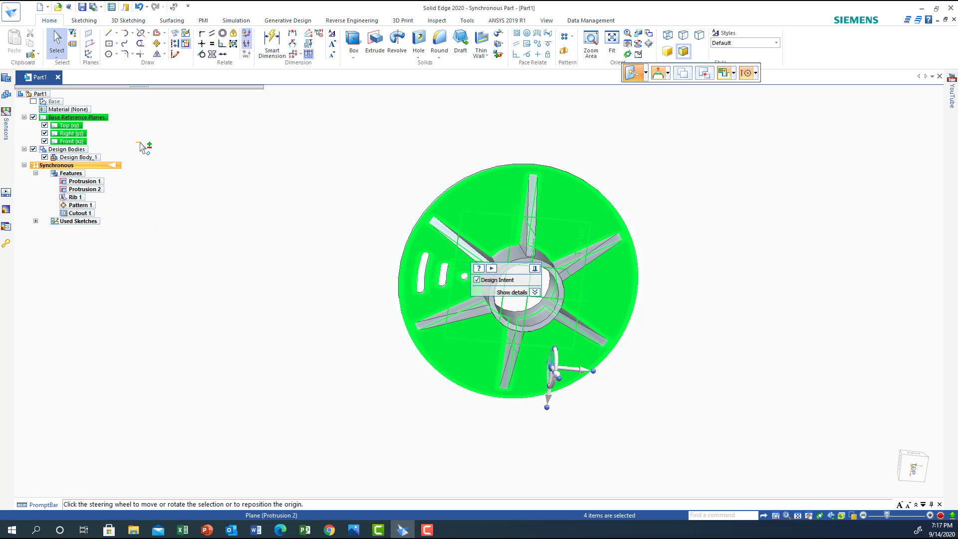
pyautogui.click(33, 117)
# Clear the selection of the disk face and the three base reference planes
pyautogui.scroll(-2, 257, 210)
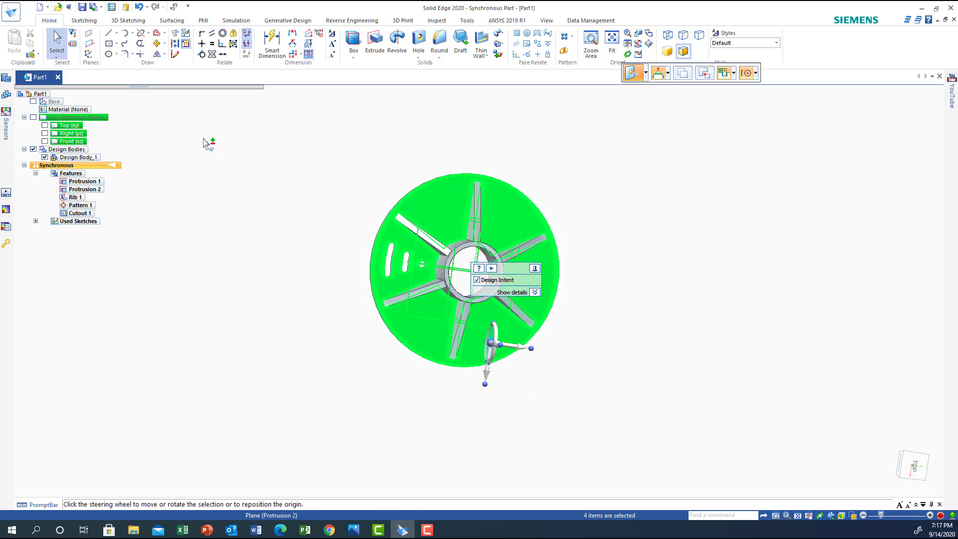
pyautogui.click(56, 42)
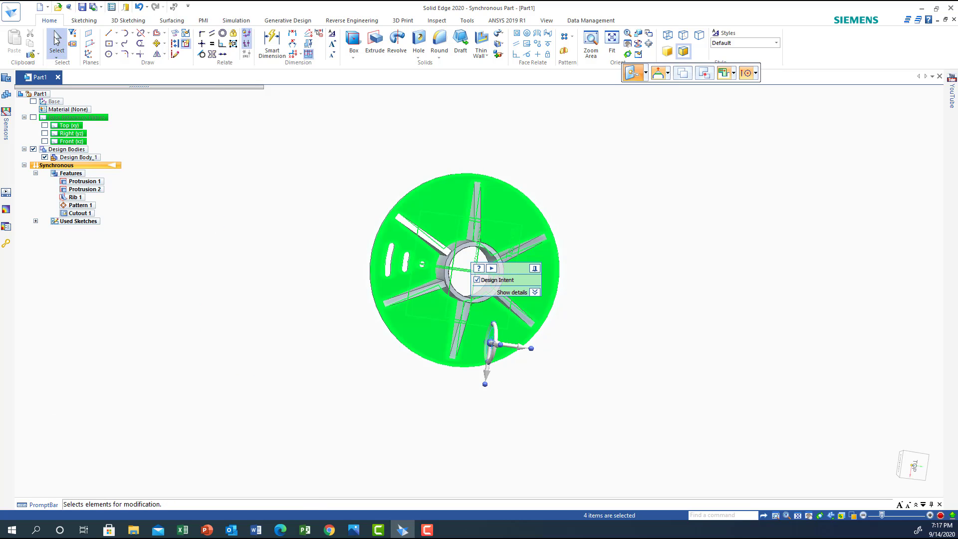
pyautogui.click(56, 42)
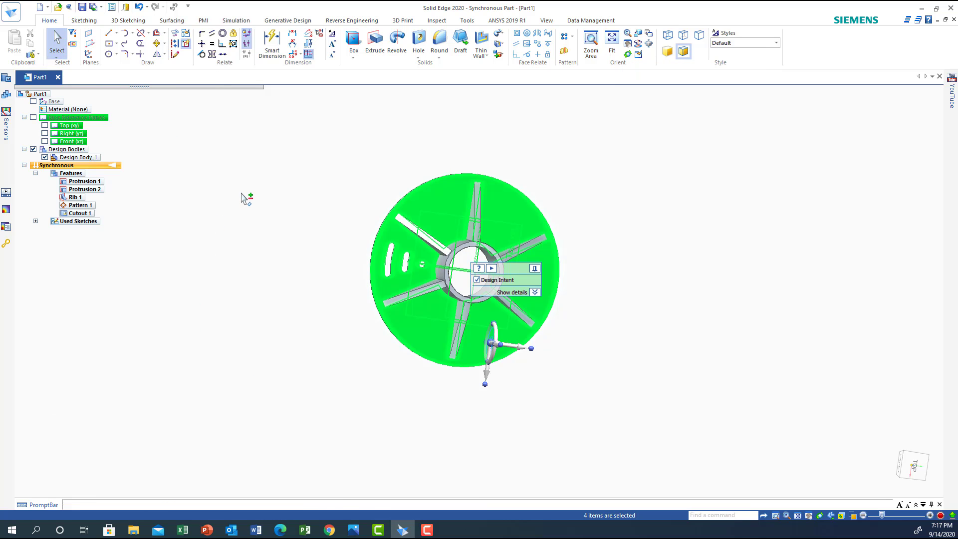
pyautogui.click(245, 198)
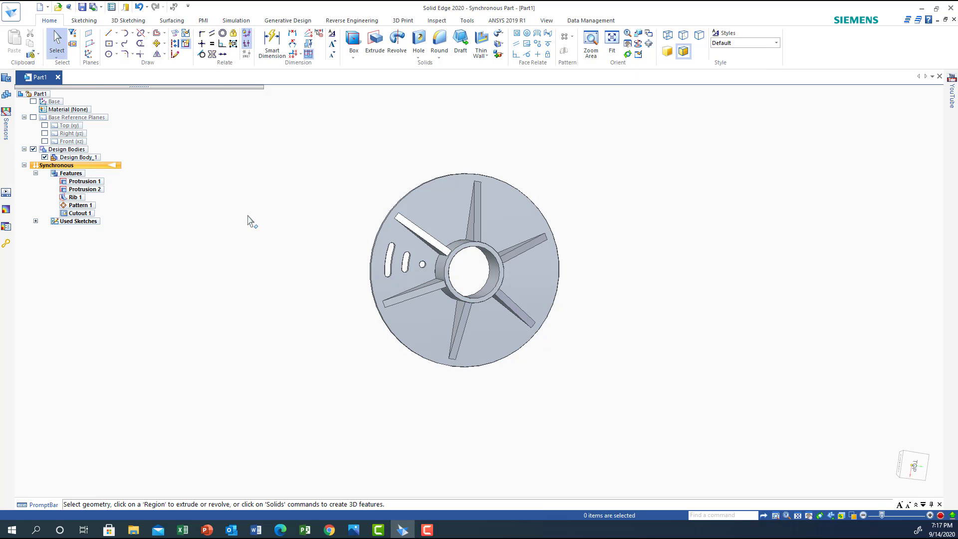
# Create a circular pattern of the small hole and both curved slots about the central tube's axis, with a count of 6
pyautogui.click(893, 487)
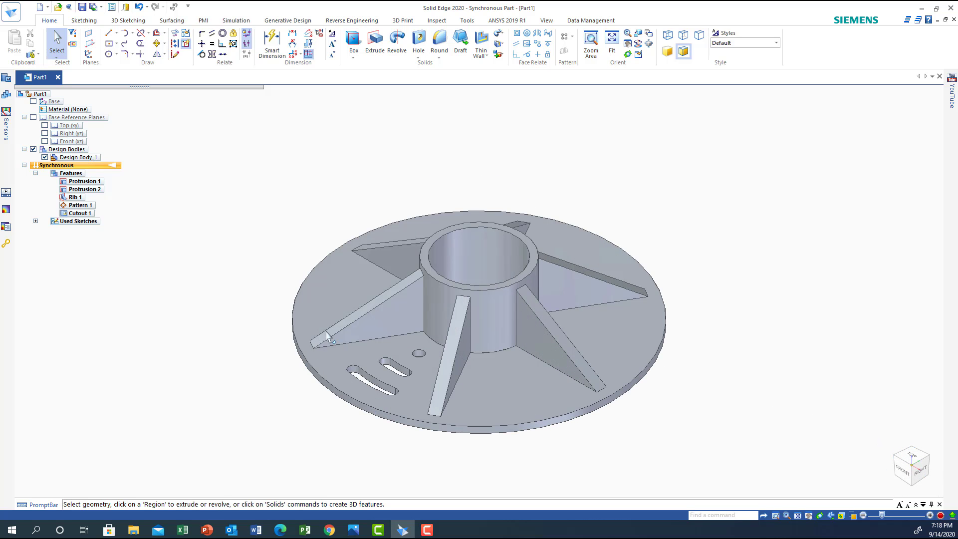
pyautogui.click(914, 458)
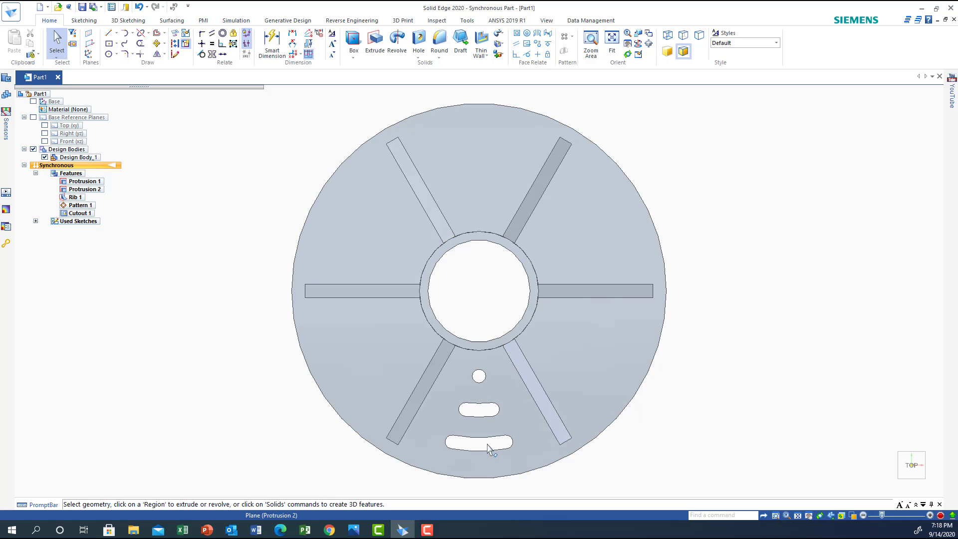
pyautogui.click(581, 358)
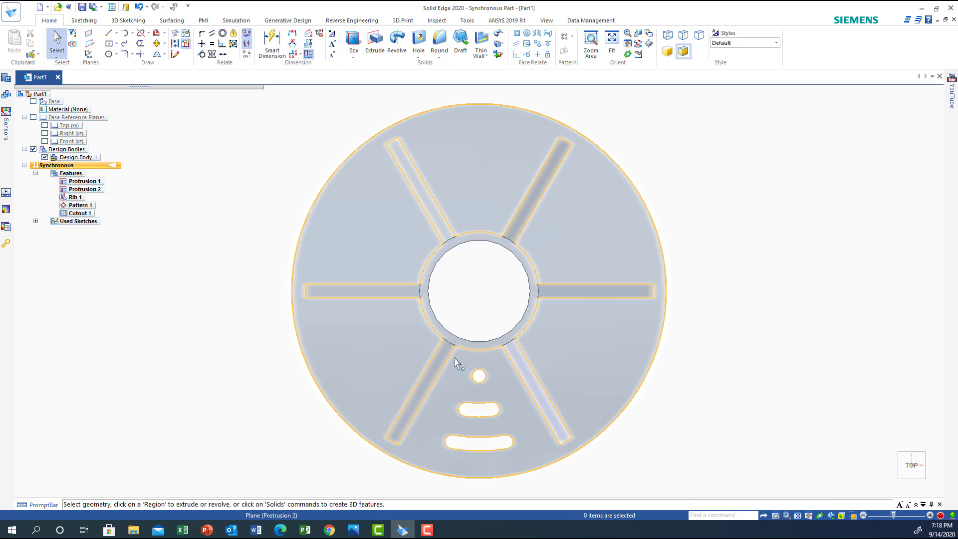
pyautogui.click(441, 465)
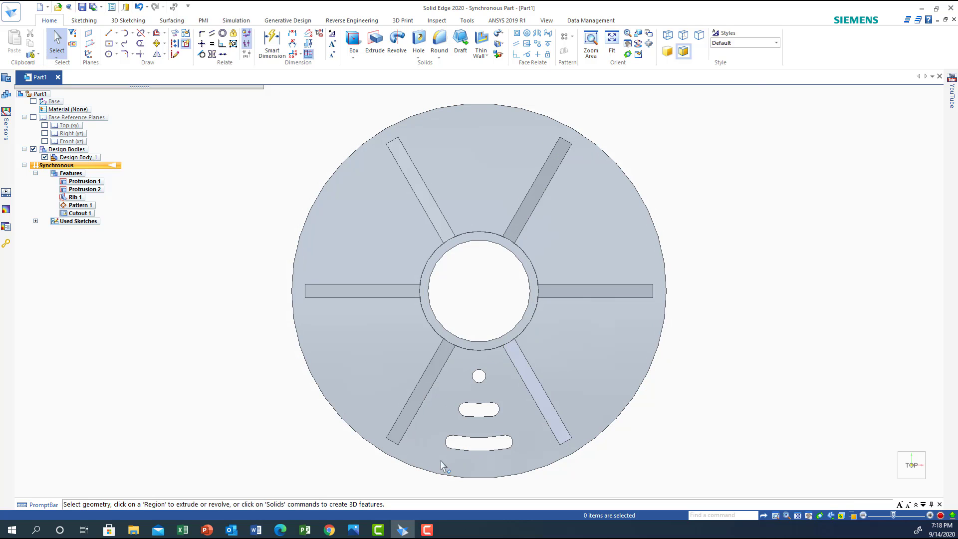
pyautogui.moveTo(521, 459); pyautogui.dragTo(518, 368)
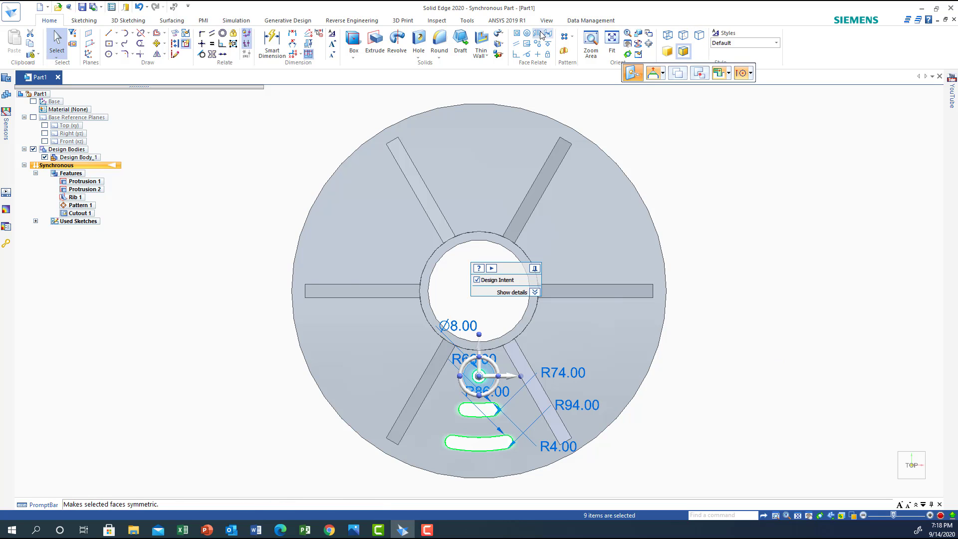
pyautogui.click(572, 37)
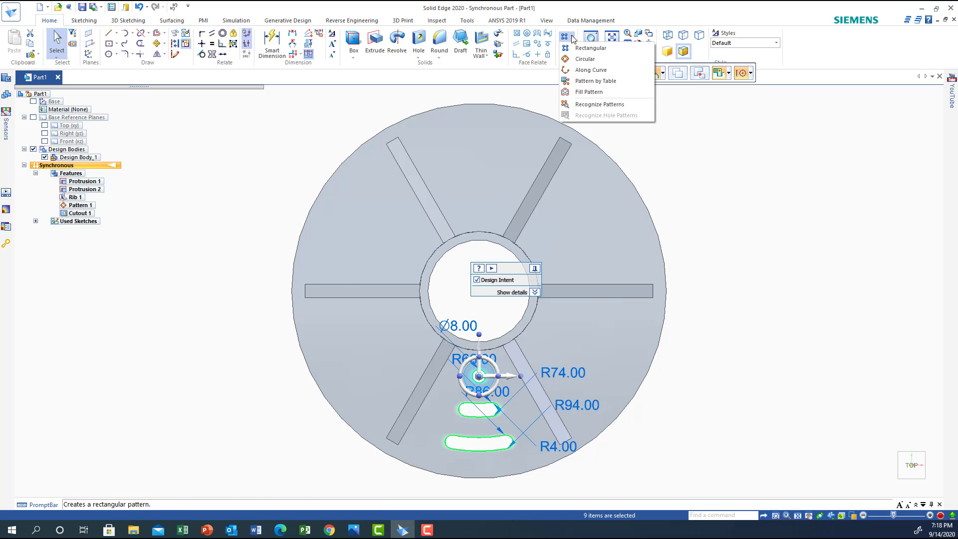
pyautogui.click(585, 59)
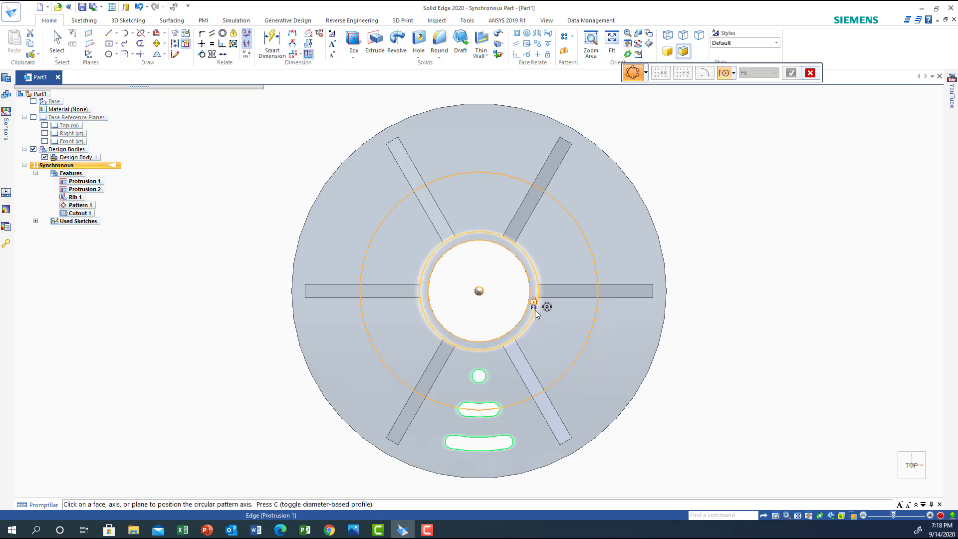
pyautogui.press('F3')
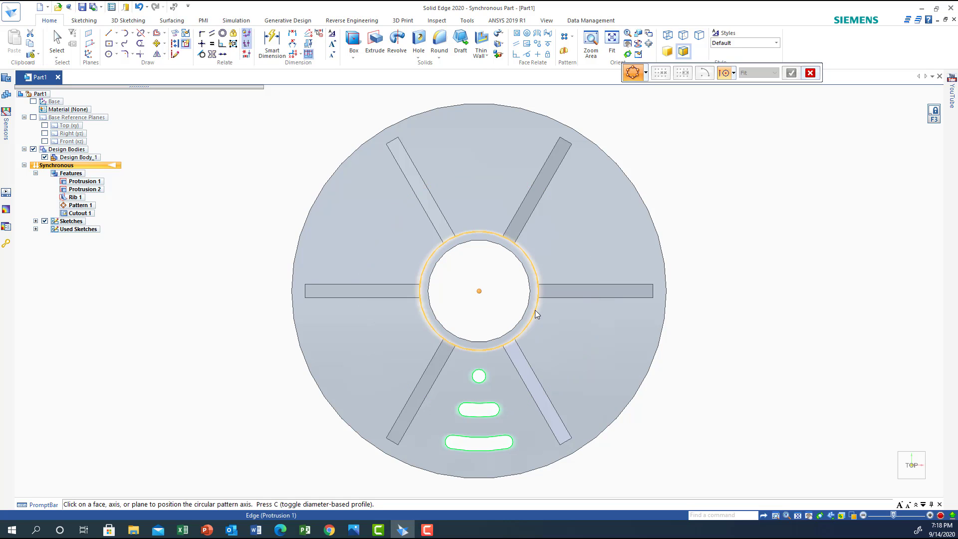
pyautogui.click(535, 312)
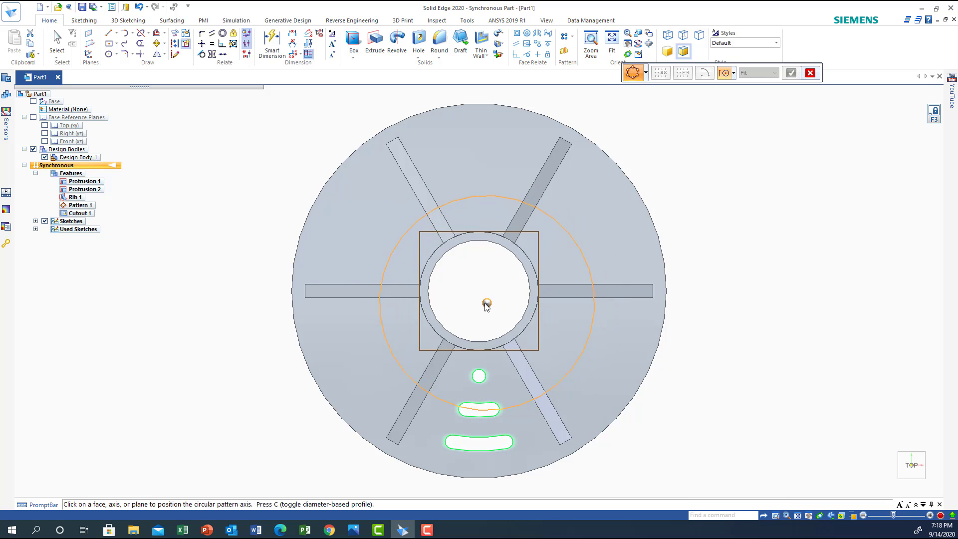
pyautogui.click(533, 319)
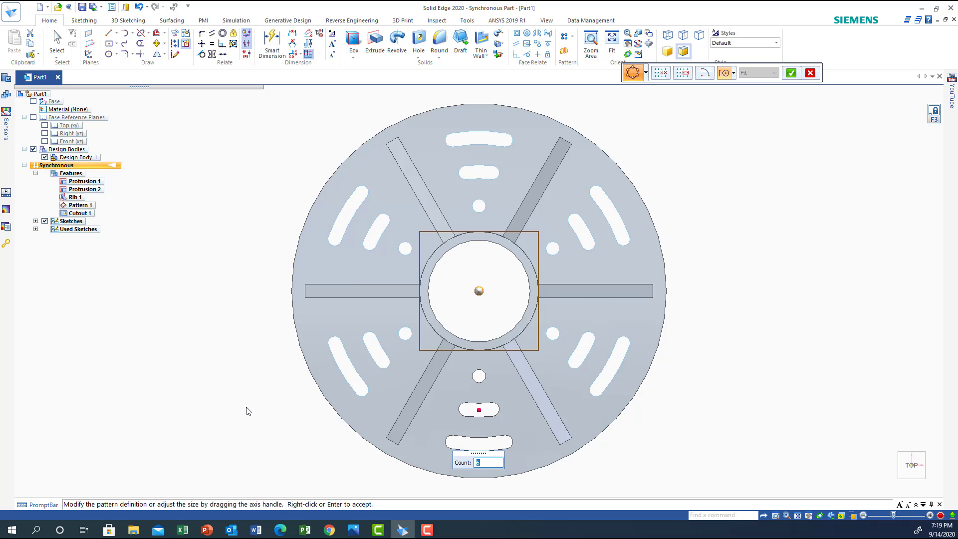
pyautogui.press('Return')
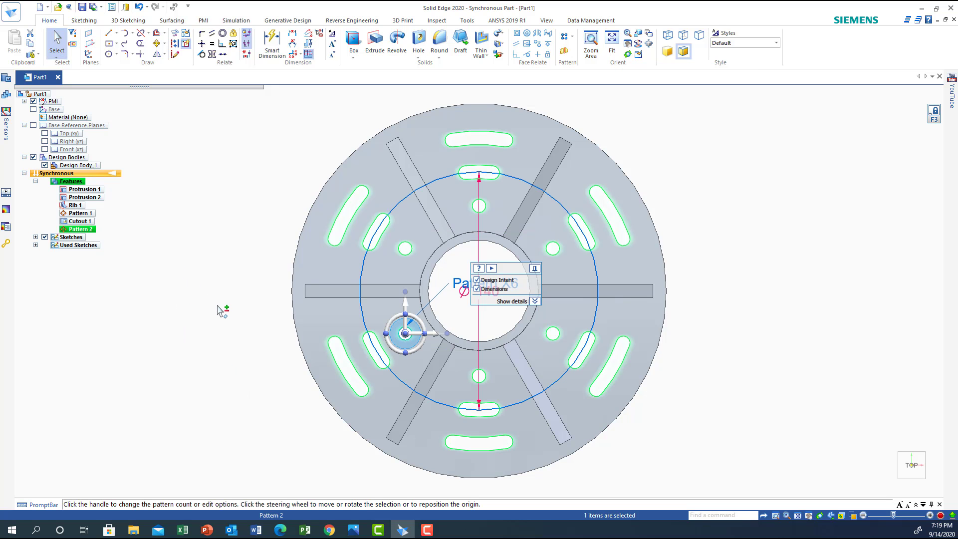
pyautogui.click(200, 311)
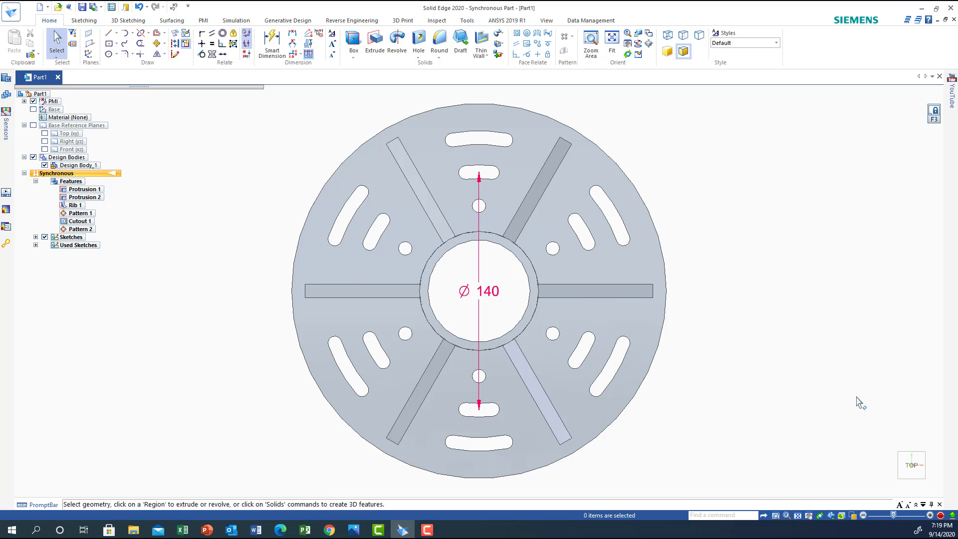
# Delete the diameter dimension belonging to the hole and slot pattern
pyautogui.click(893, 487)
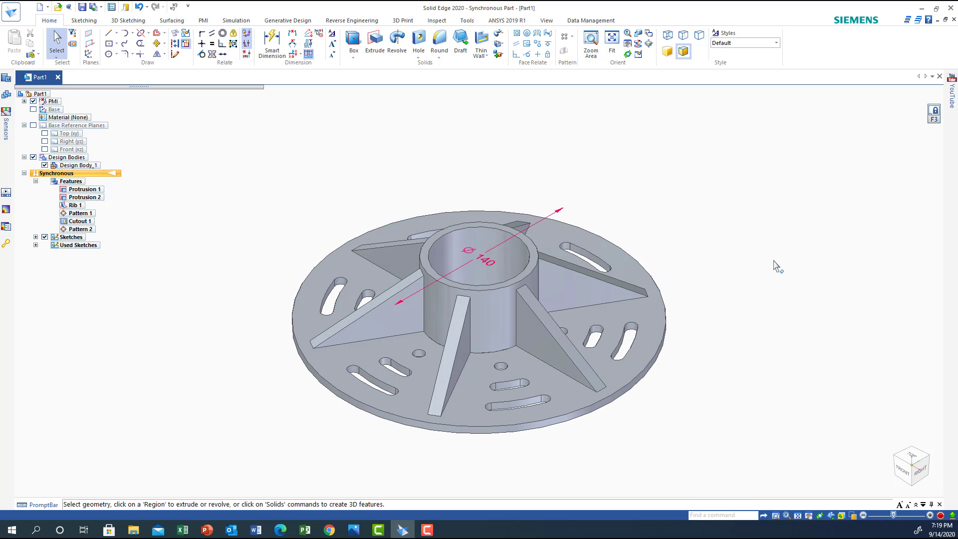
pyautogui.click(501, 244)
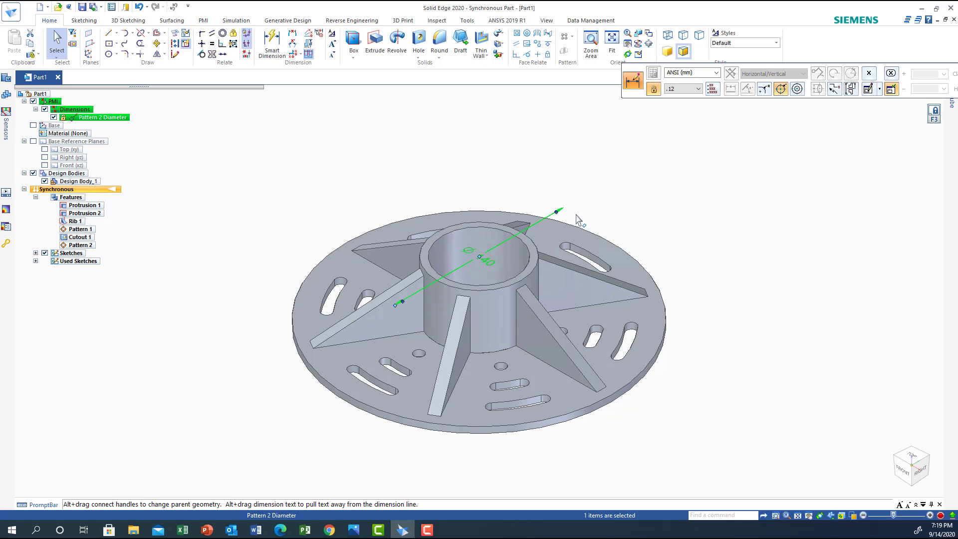
pyautogui.press('Delete')
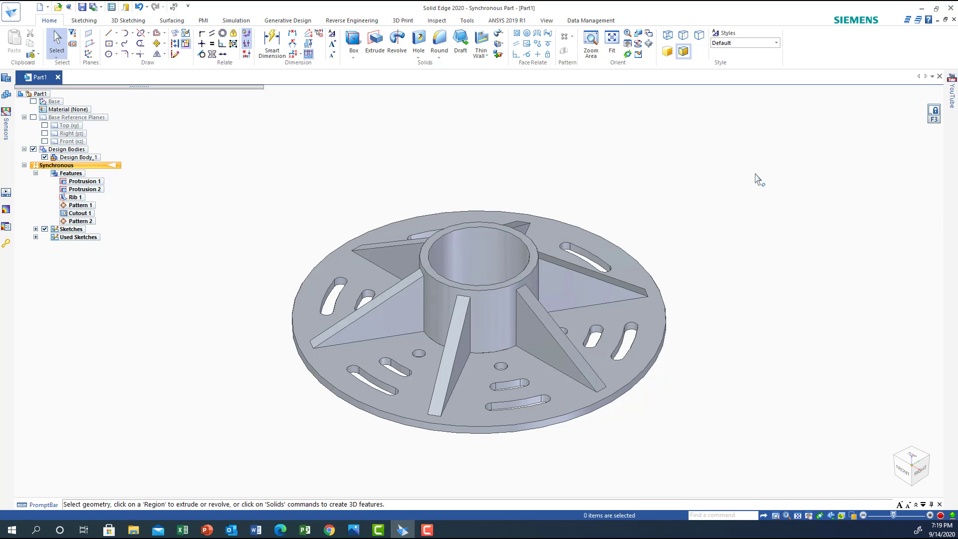
pyautogui.moveTo(808, 249); pyautogui.dragTo(457, 352, button='middle')
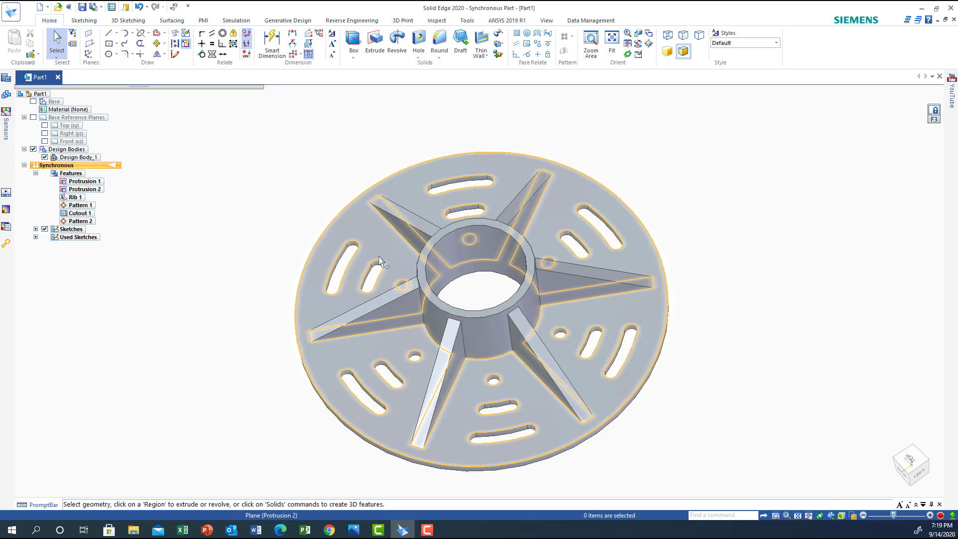
pyautogui.moveTo(822, 325); pyautogui.dragTo(811, 304, button='middle')
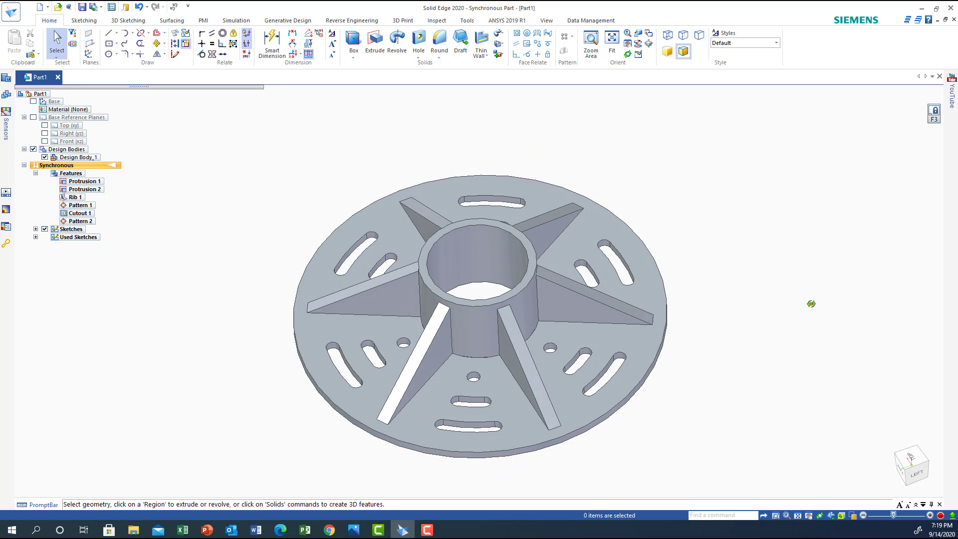
pyautogui.scroll(-1, 812, 304)
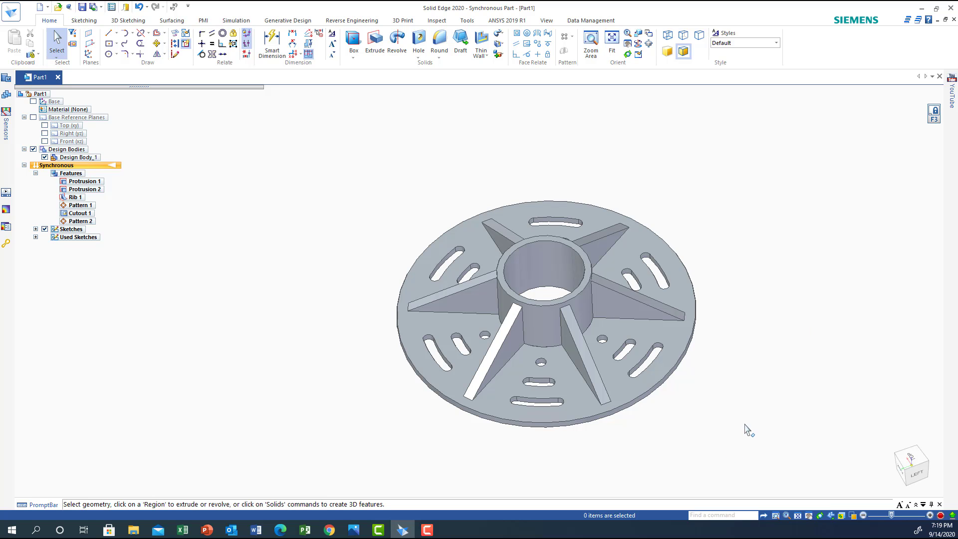